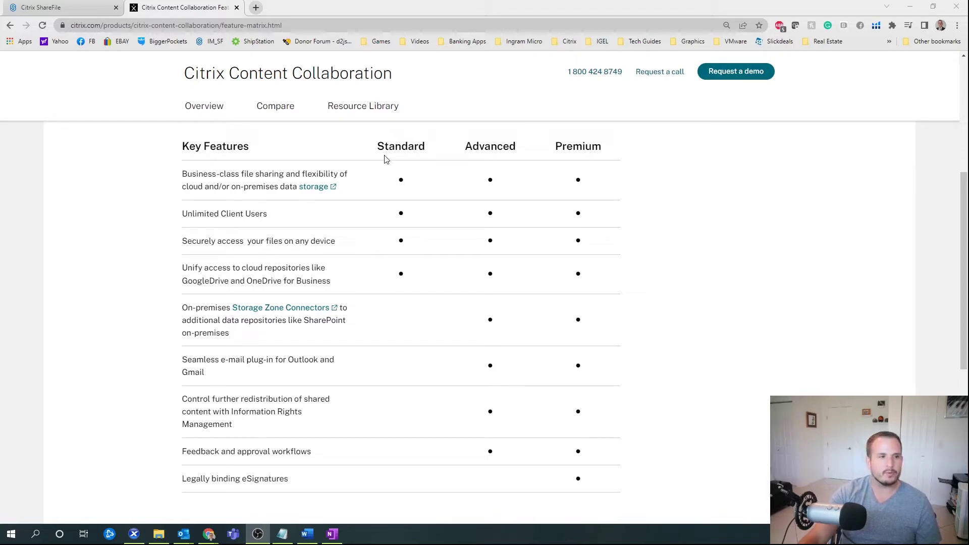
Switch to the Citrix ShareFile tab listing the ten shared folders
left_click(108, 9)
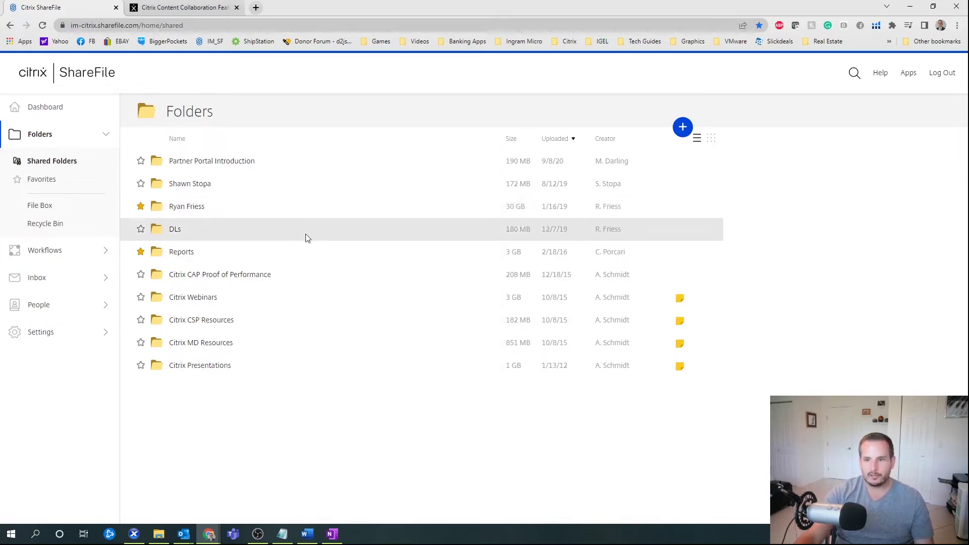
Go into the personal folder, then IGEL, and preview the 4225 - IGEL - Interactive Product Guide PDF
left_click(181, 202)
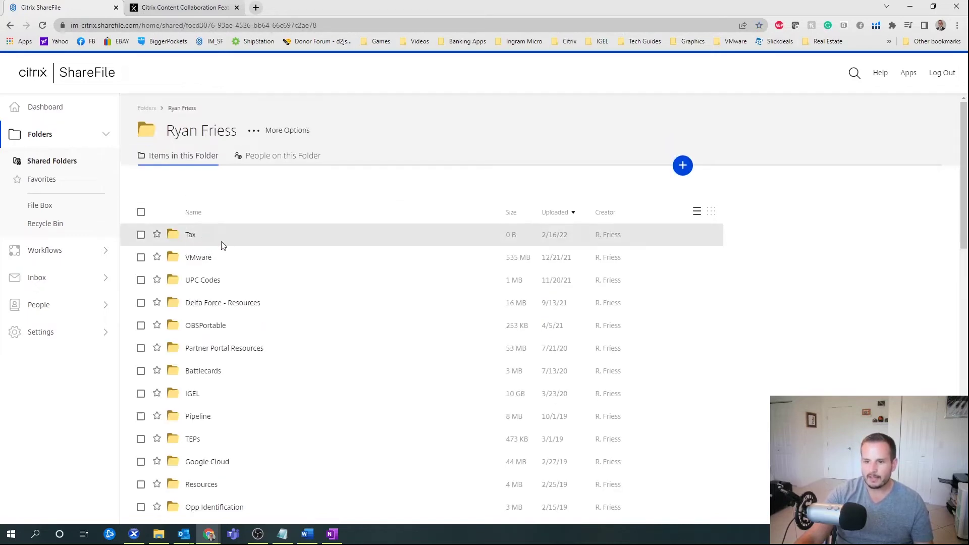
scroll(223, 273, "down", 1)
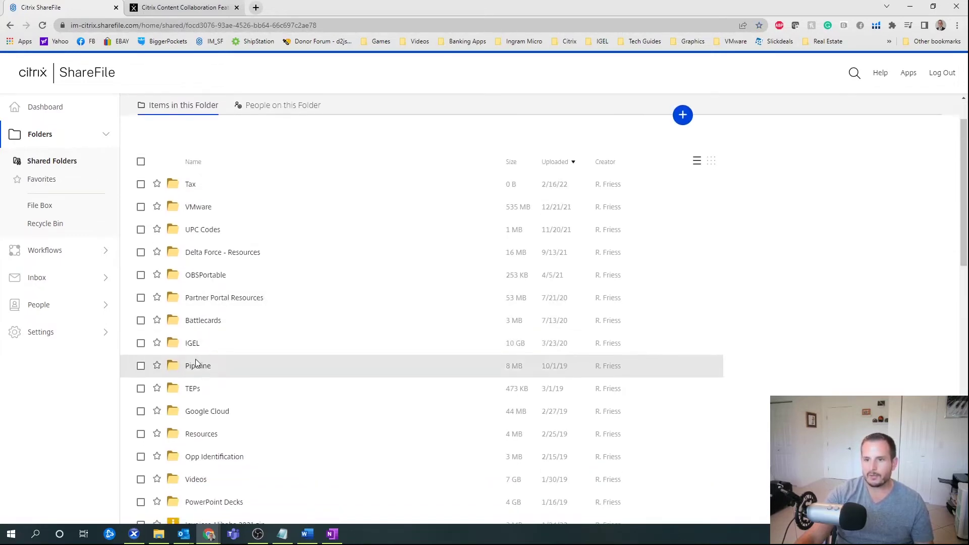
left_click(195, 343)
left_click(198, 343)
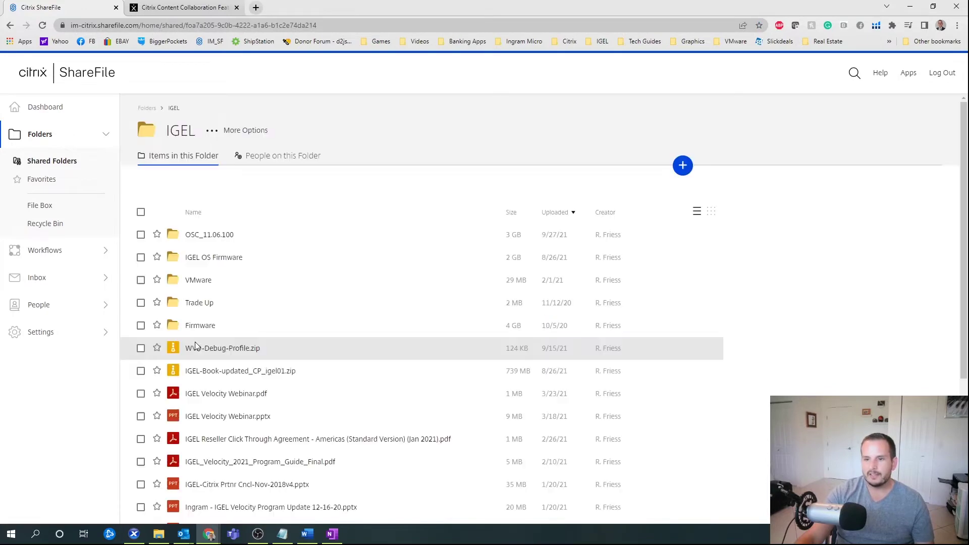
scroll(241, 254, "down", 2)
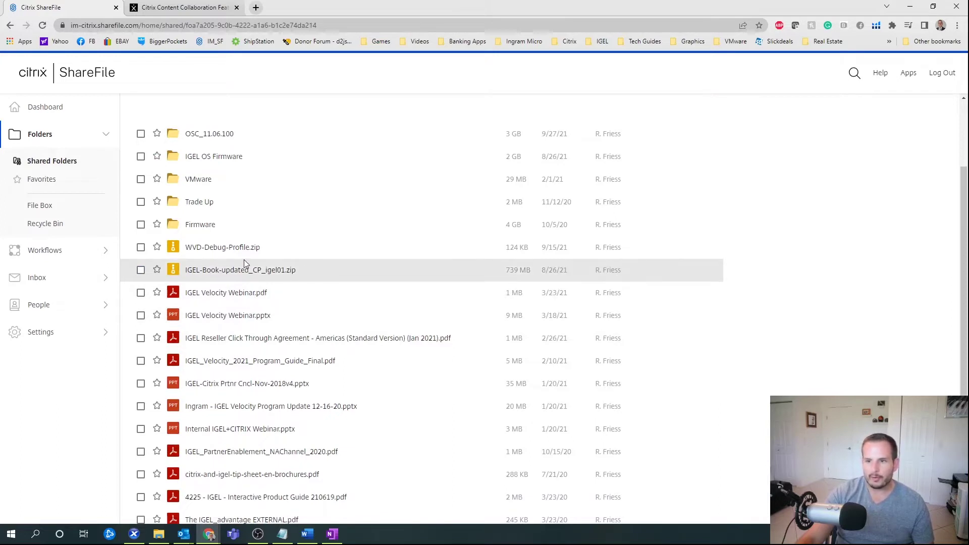
scroll(242, 252, "down", 1)
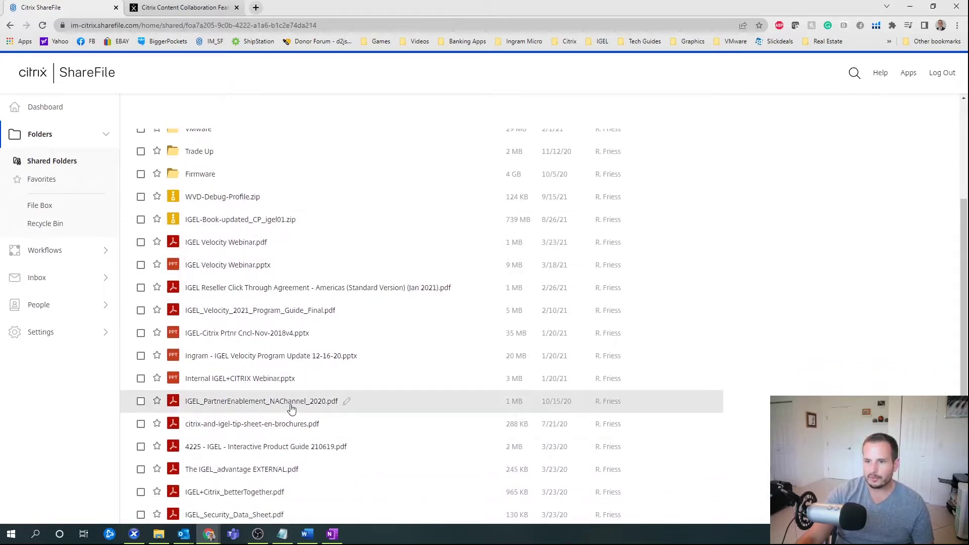
scroll(271, 404, "down", 1)
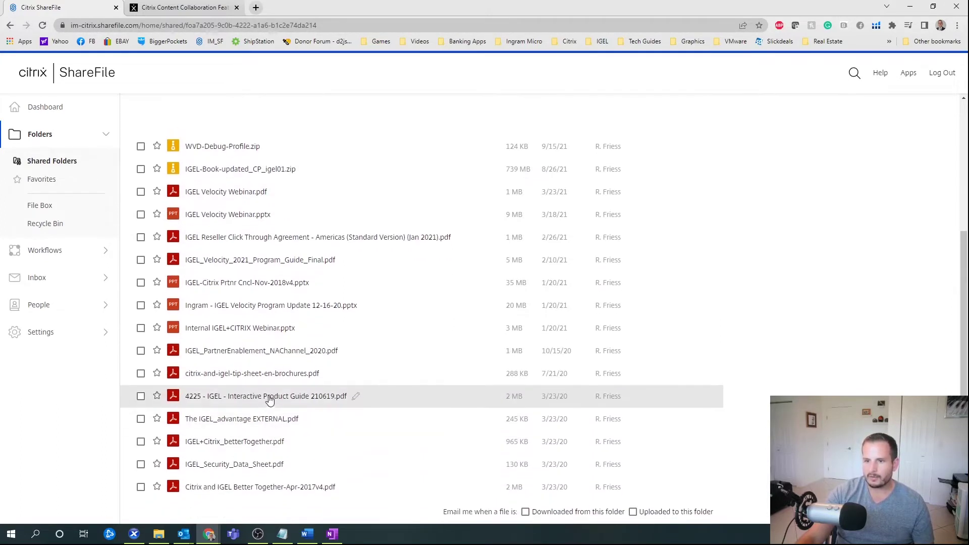
left_click(270, 399)
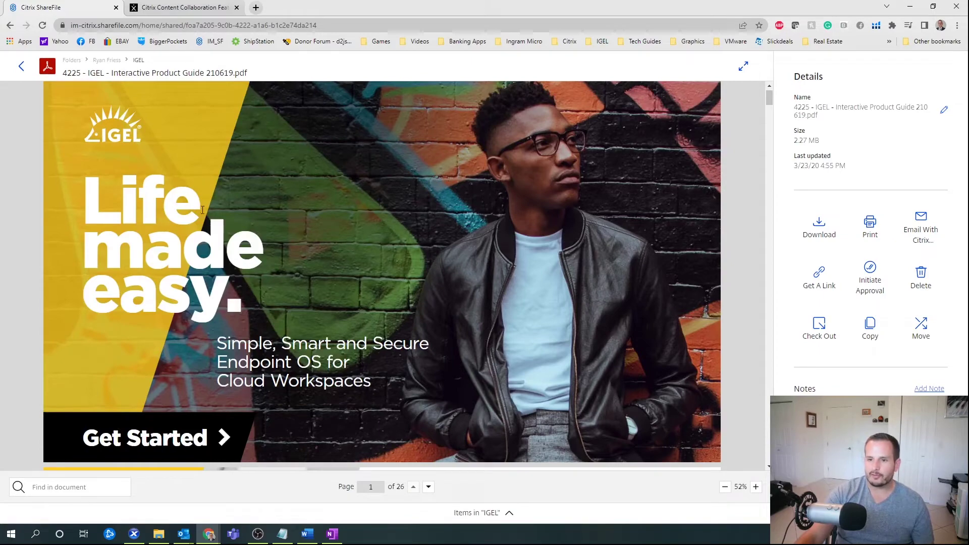
Scroll through the guide preview and generate a share link from the Details panel
scroll(208, 217, "down", 3)
scroll(208, 222, "down", 3)
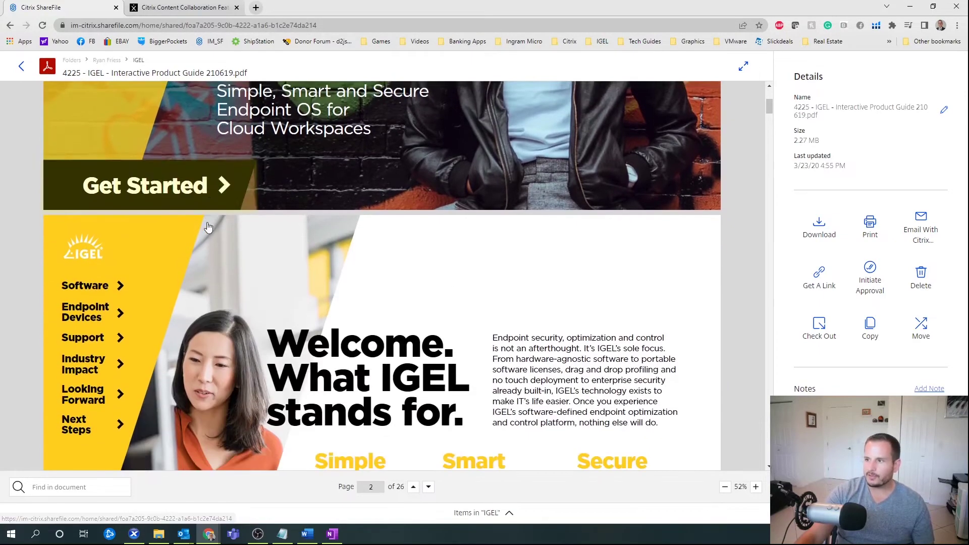
scroll(210, 225, "up", 4)
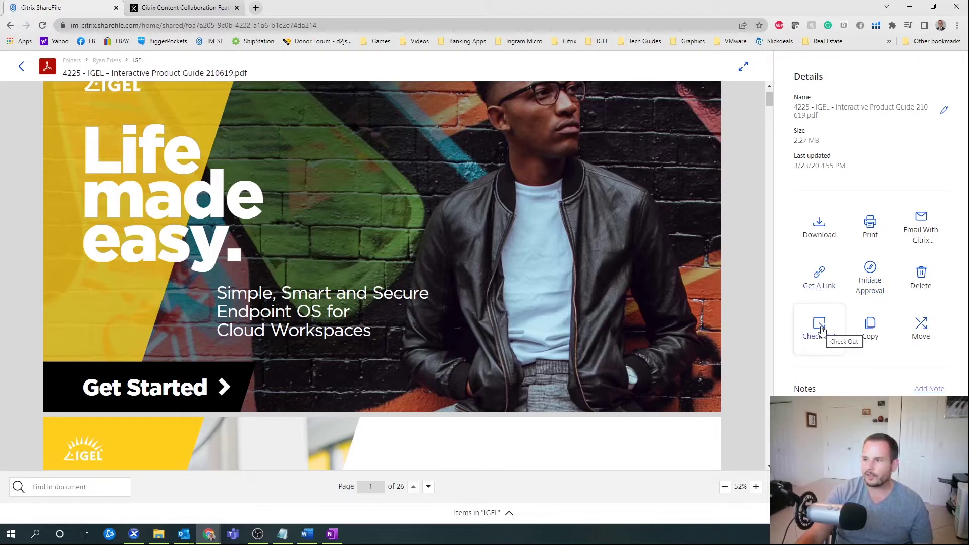
left_click(820, 273)
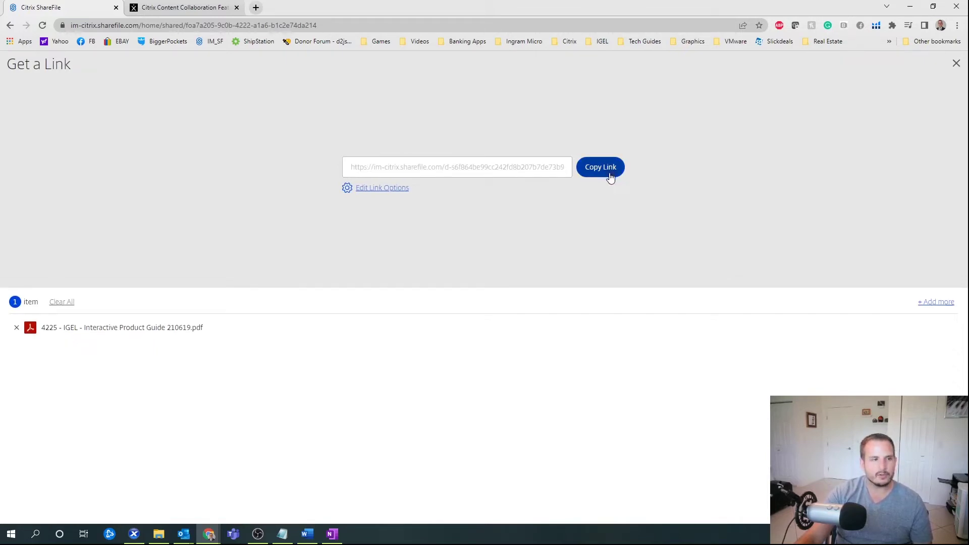
Set the link's access to Anyone with name and email required, with email notification on access
left_click(373, 194)
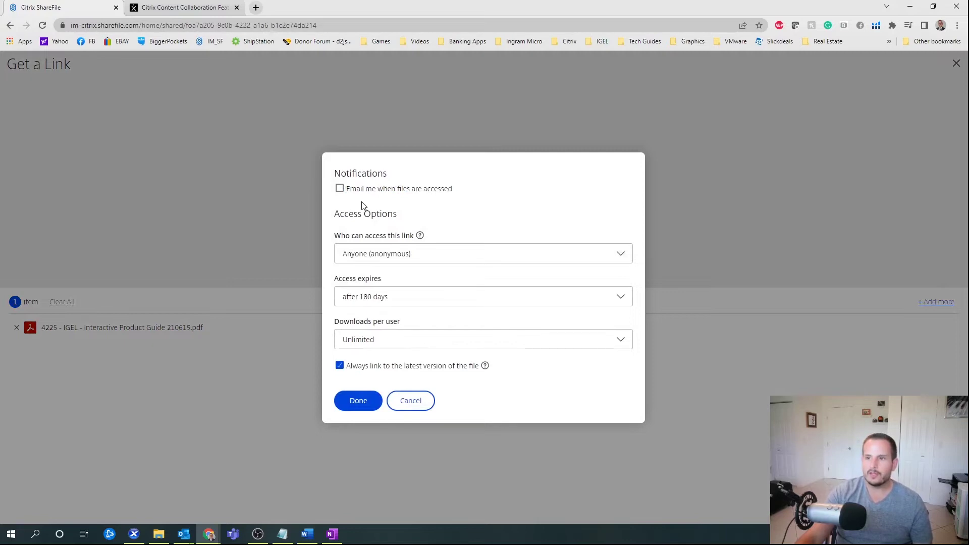
left_click(416, 255)
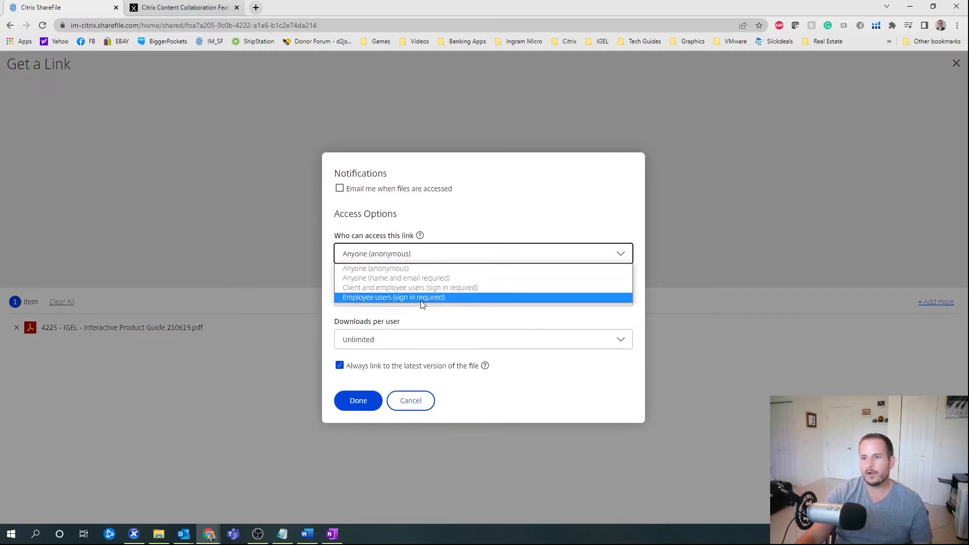
left_click(379, 279)
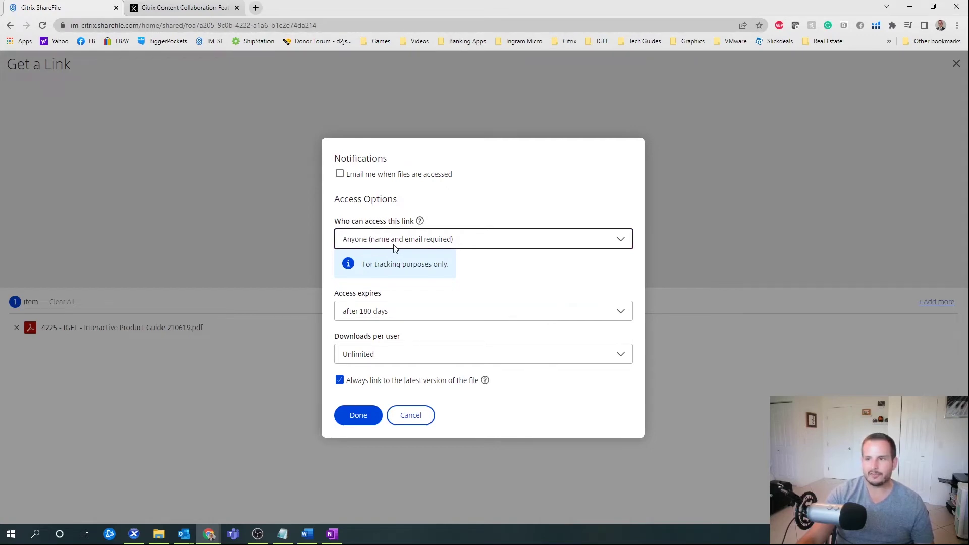
left_click(428, 174)
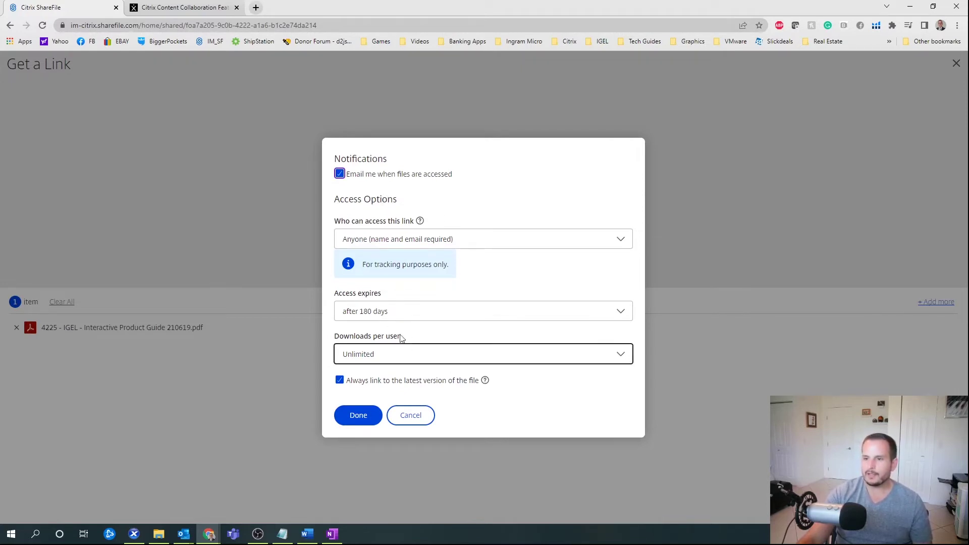
Make the link expire after a week with one download per user, and save the options
left_click(387, 312)
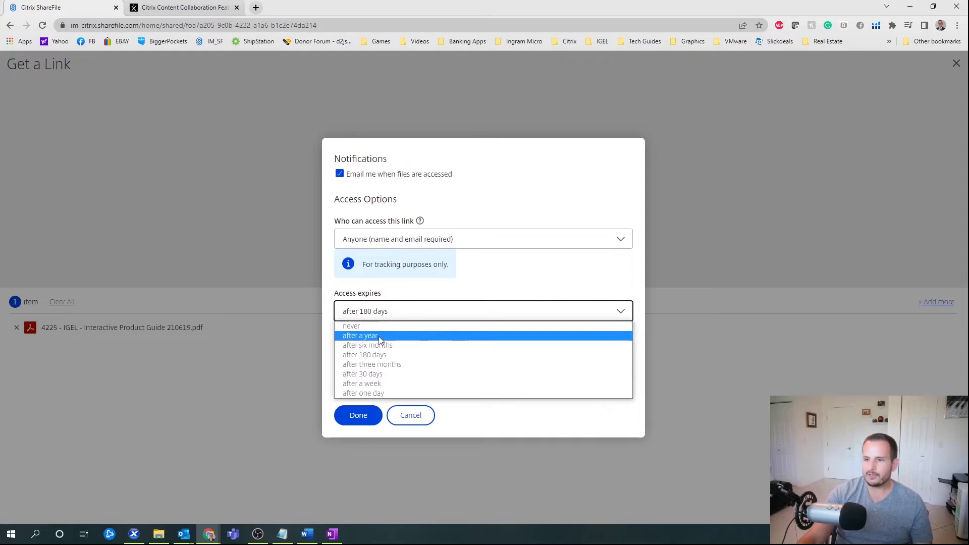
left_click(380, 384)
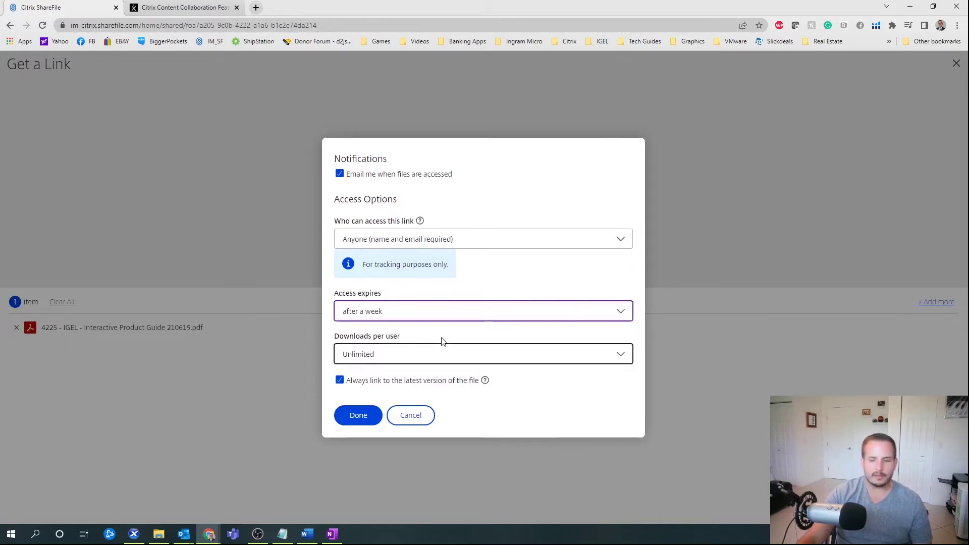
left_click(429, 352)
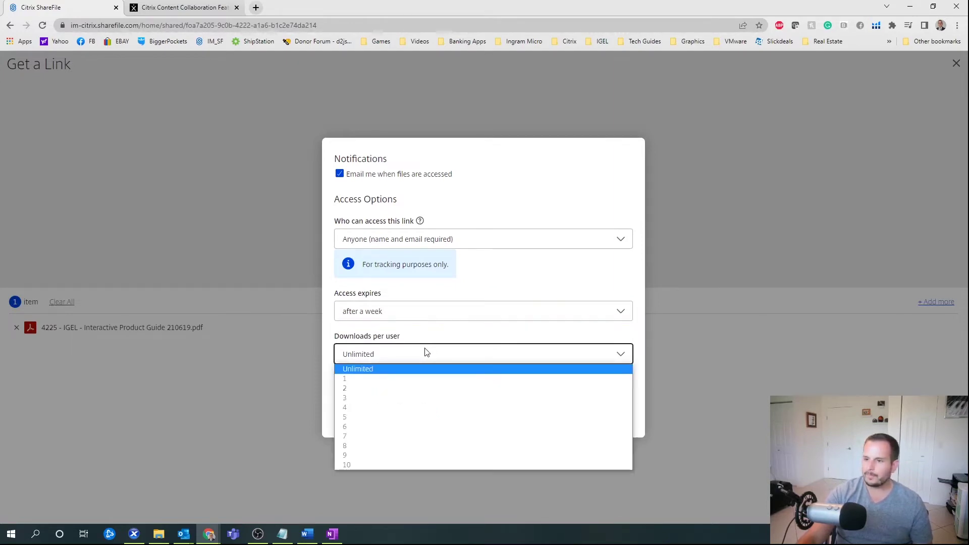
left_click(357, 381)
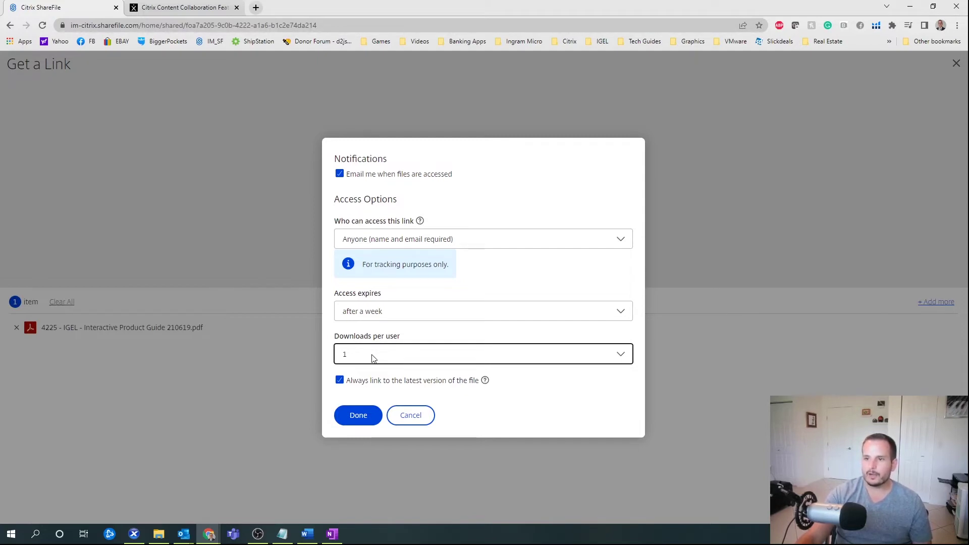
left_click(410, 419)
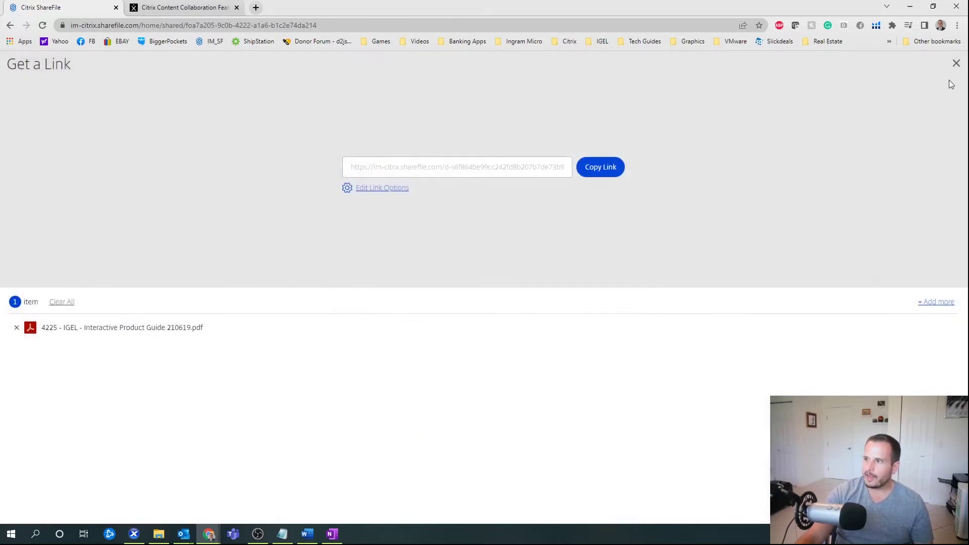
left_click(956, 64)
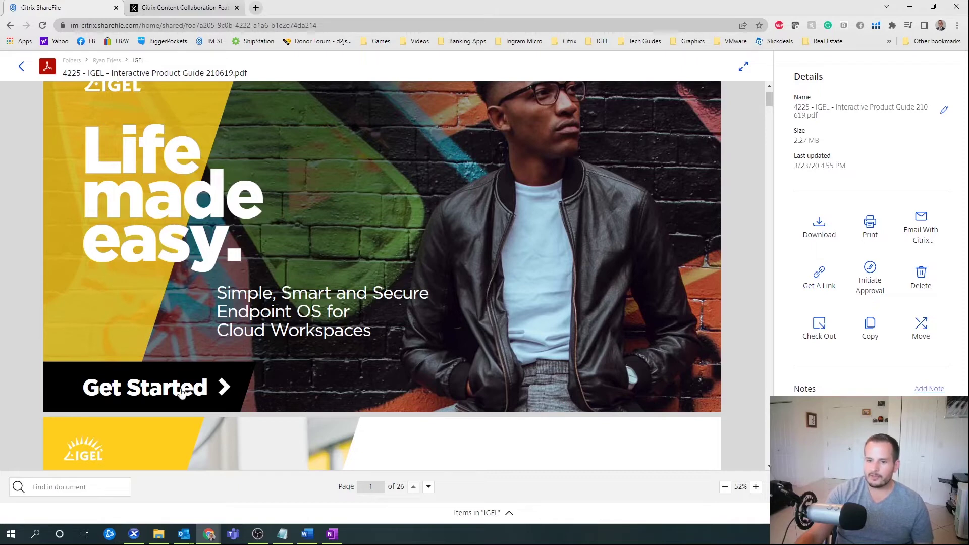
Bring the blank Untitled Outlook message to the front and place the cursor in its body
mouse_move(180, 532)
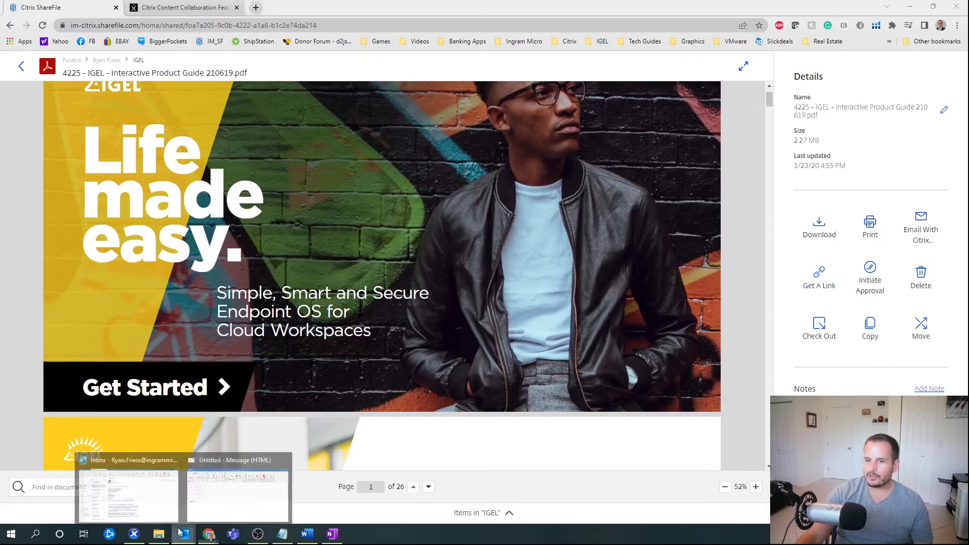
left_click(233, 488)
left_click(261, 277)
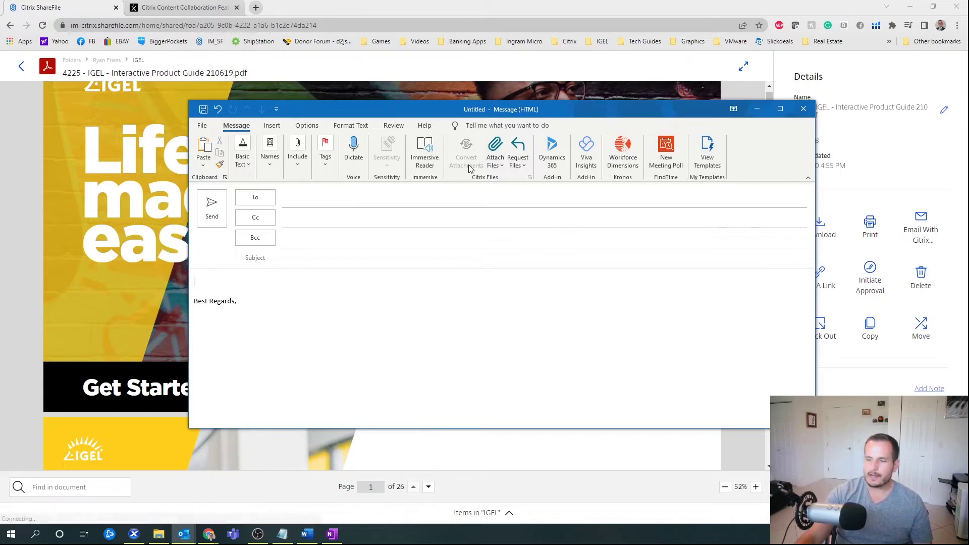
Choose Attach Files > From Citrix in the message's Citrix Files group
left_click(501, 168)
left_click(501, 167)
left_click(494, 168)
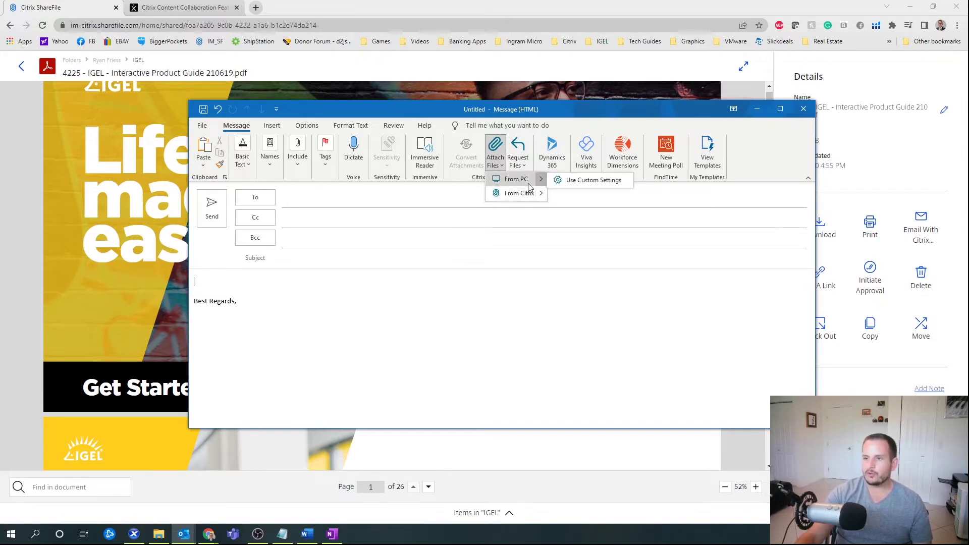
mouse_move(518, 185)
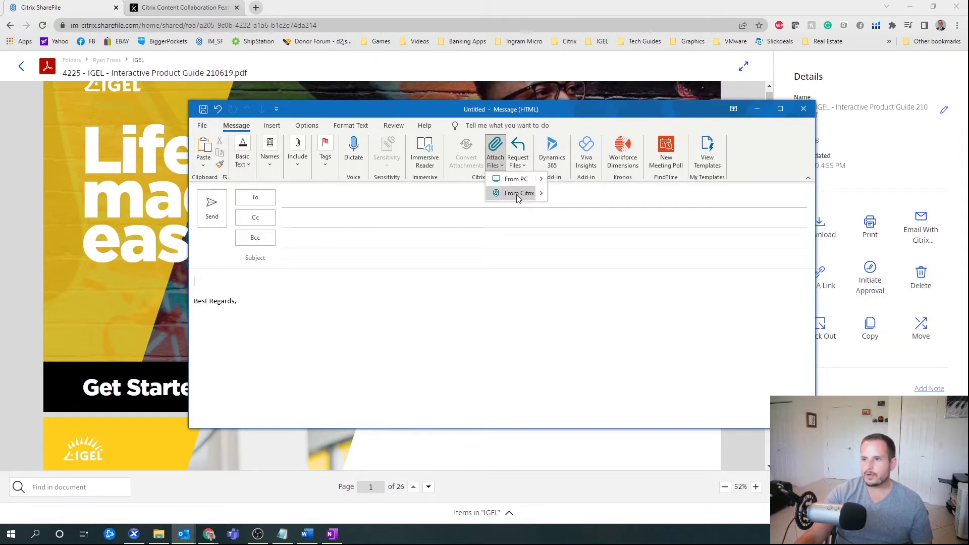
left_click(581, 270)
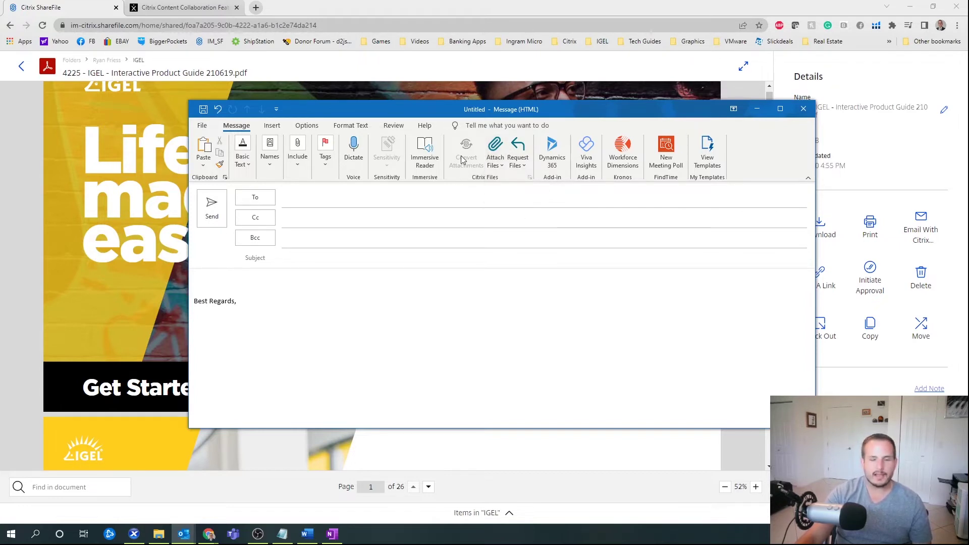
left_click(495, 154)
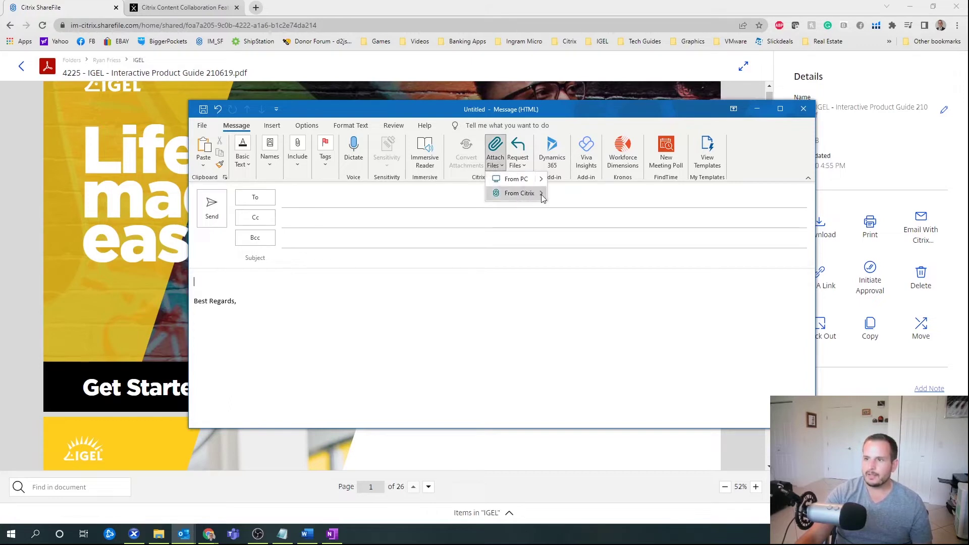
left_click(509, 195)
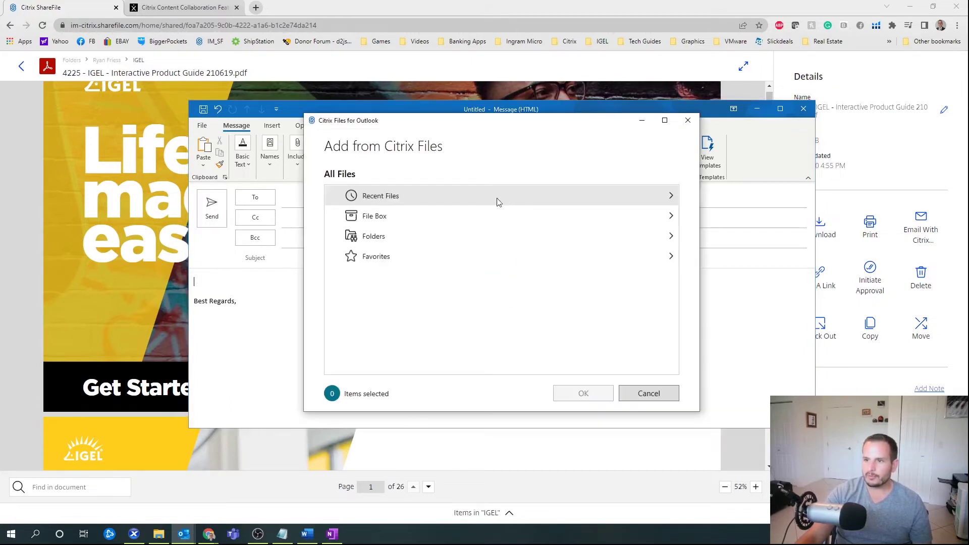
Browse Folders, the personal folder, then IGEL in the Add from Citrix Files dialog
left_click(378, 239)
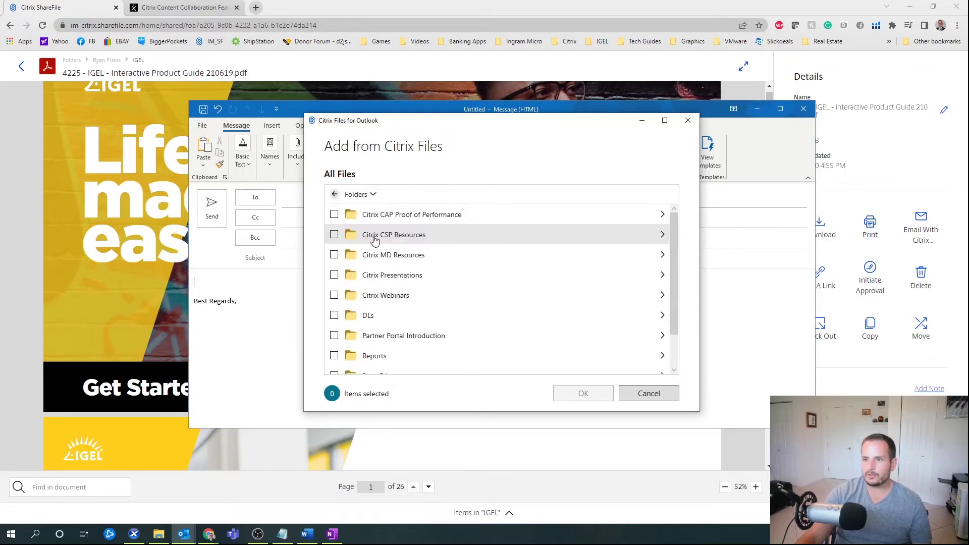
scroll(399, 248, "down", 1)
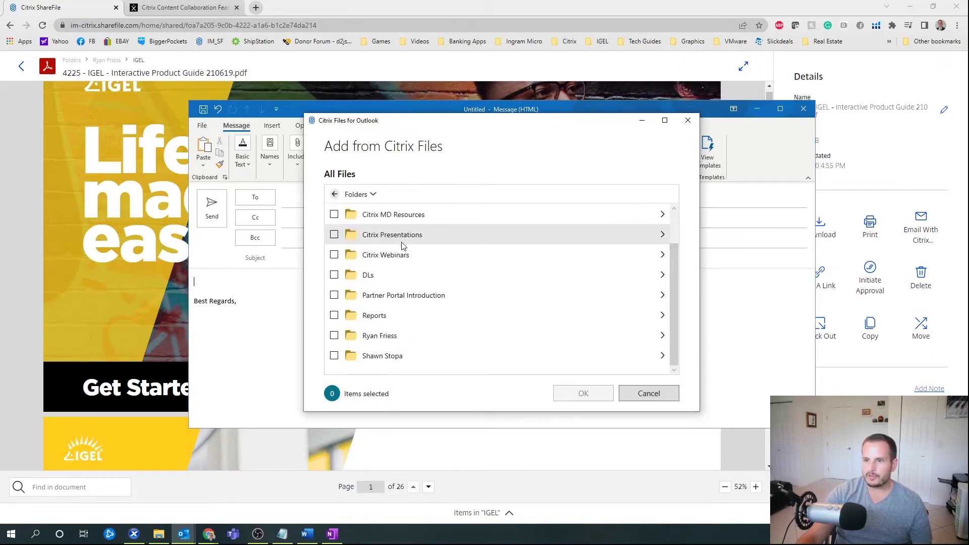
left_click(379, 338)
scroll(394, 283, "down", 1)
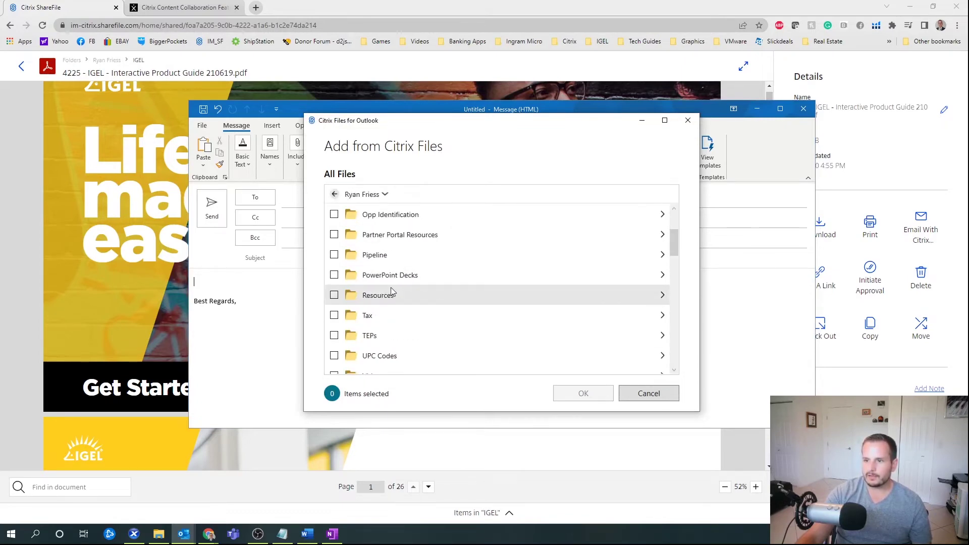
scroll(373, 268, "up", 1)
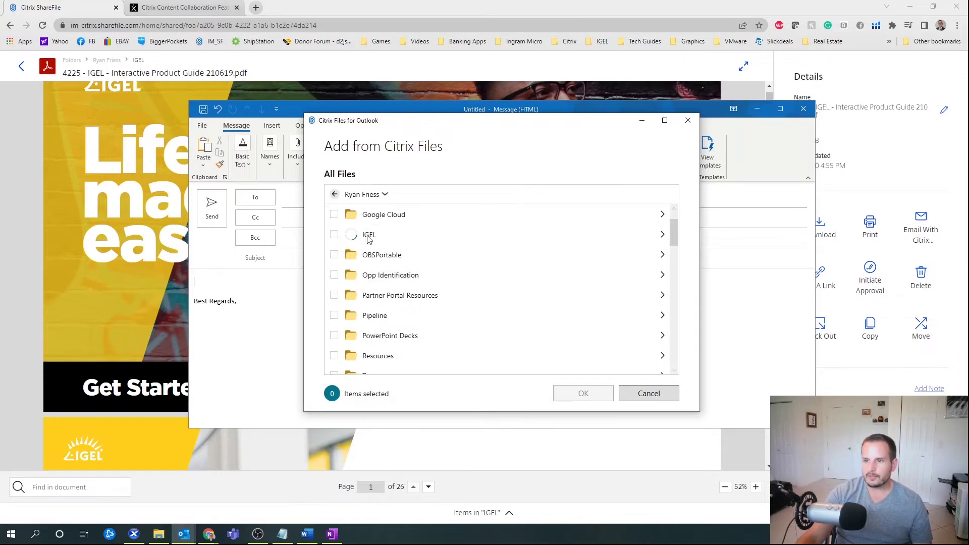
left_click(373, 234)
Attach IGEL_Velocity_2021_Program_Guide_Final.pdf to the email as a Citrix attachment
scroll(419, 303, "down", 2)
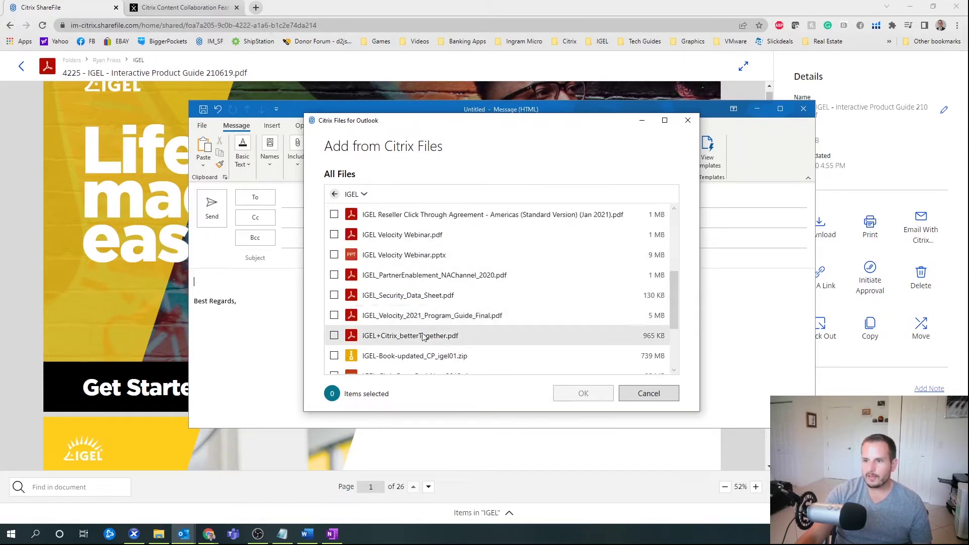
scroll(399, 290, "down", 1)
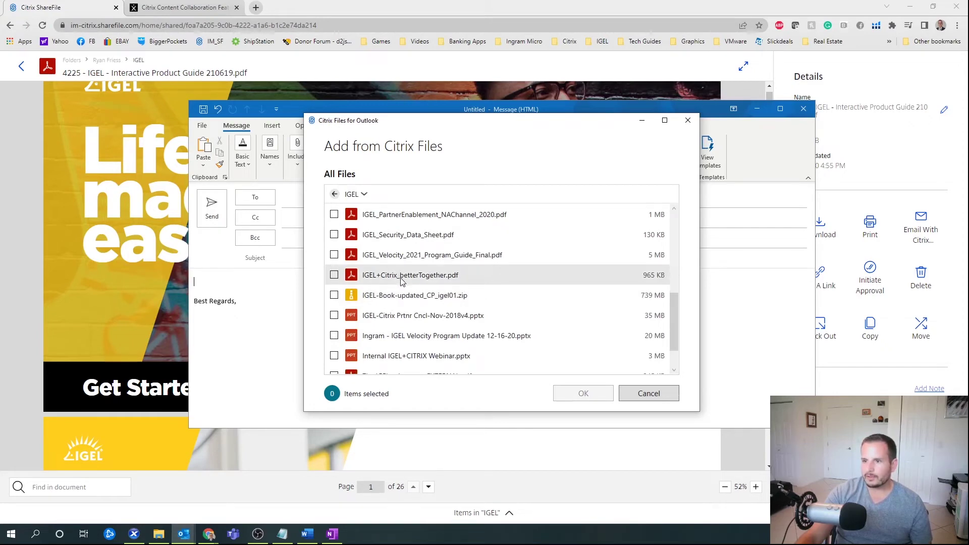
scroll(405, 287, "down", 1)
scroll(407, 289, "up", 2)
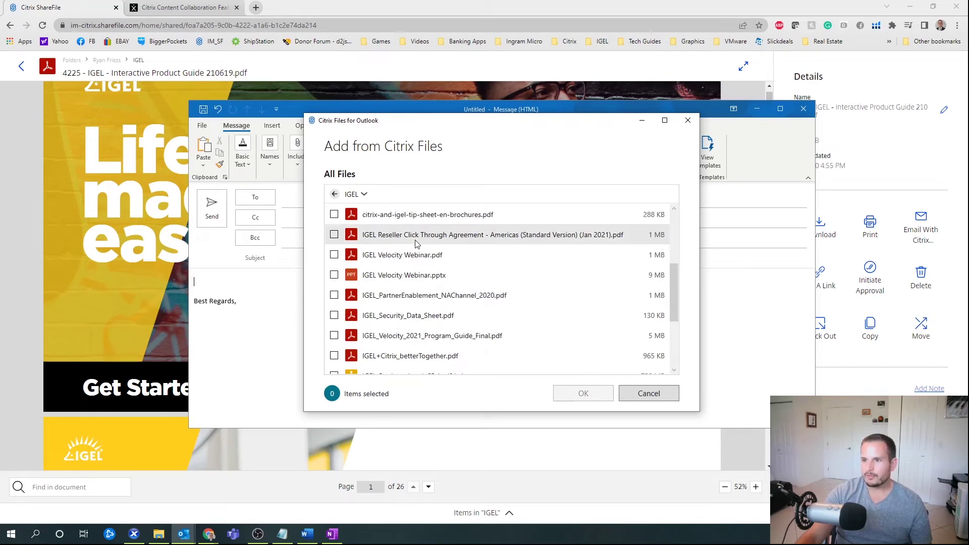
left_click(436, 341)
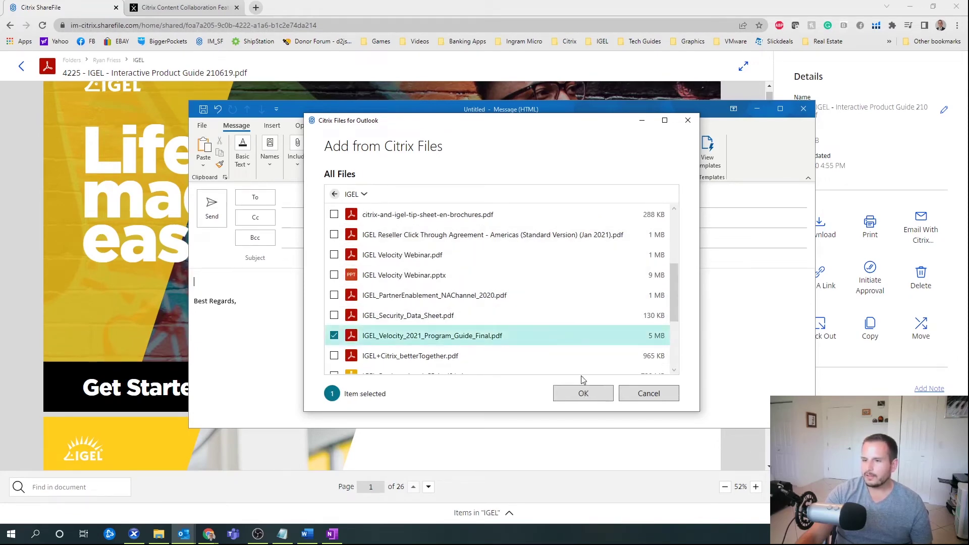
left_click(583, 394)
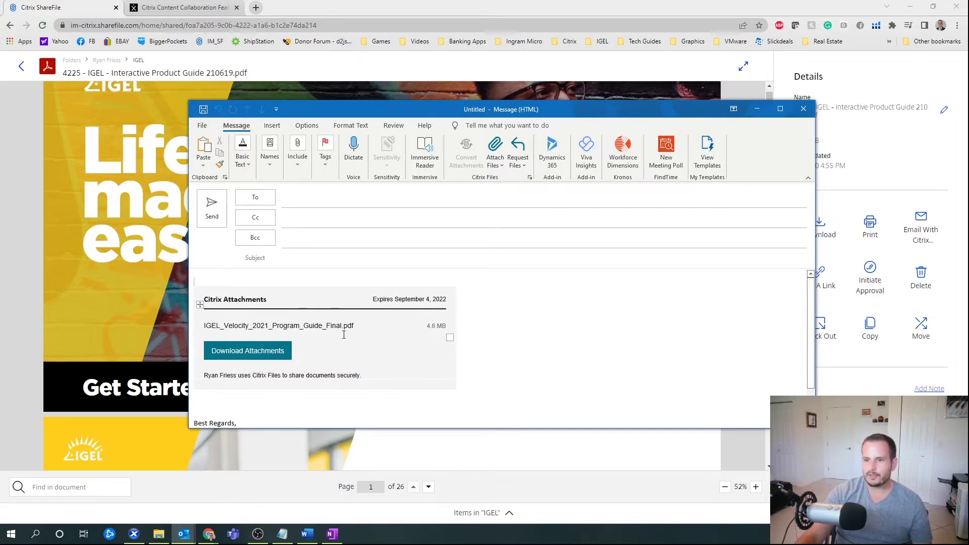
left_click(498, 167)
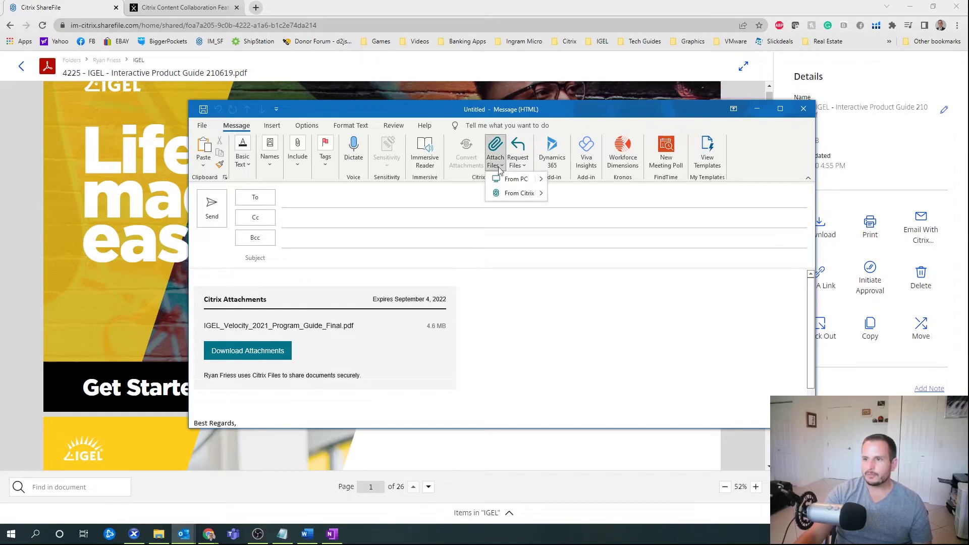
Add the desktop photo 1612407157276.jpeg from the PC, then minimize the email
left_click(511, 180)
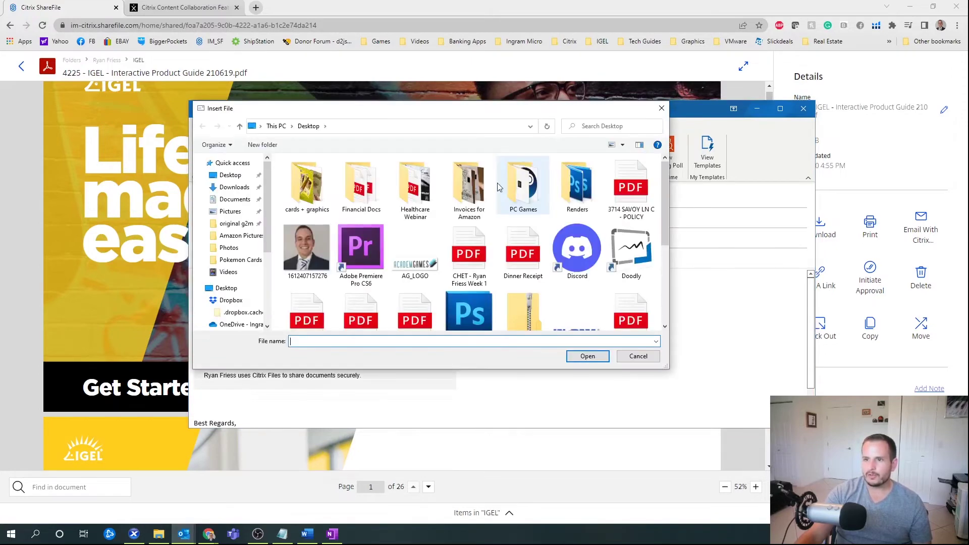
double_click(307, 247)
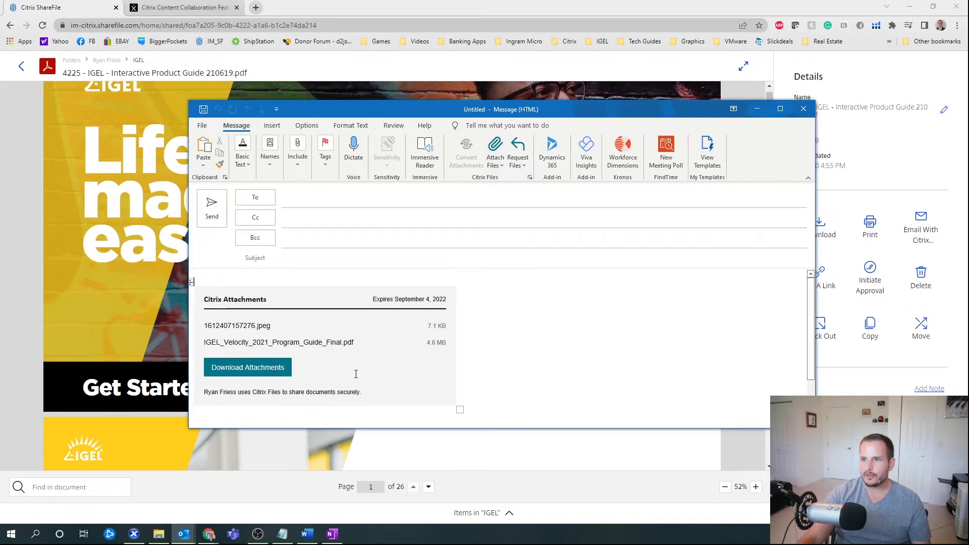
left_click(758, 109)
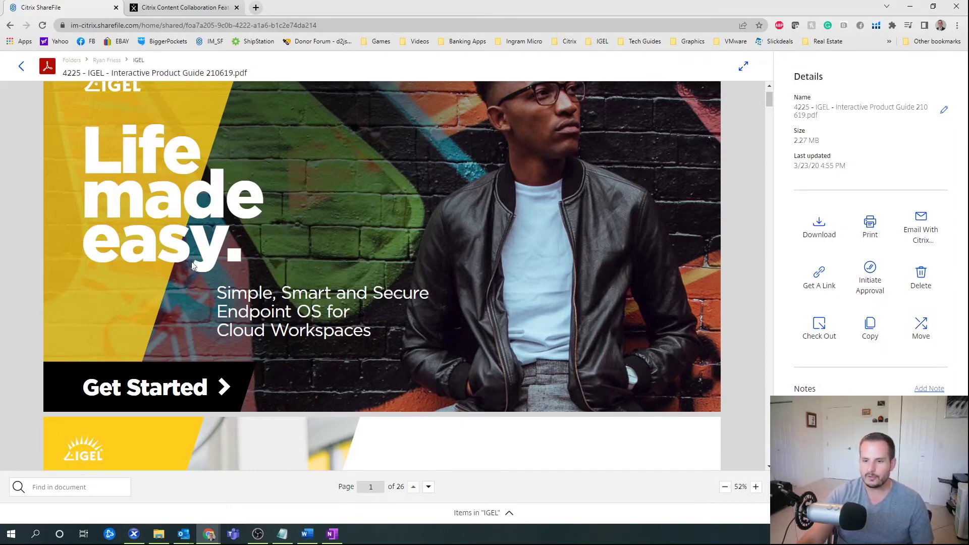
Browse Citrix Files (S:) > Folders > personal folder > IGEL and open IGEL+Citrix_betterTogether
left_click(158, 534)
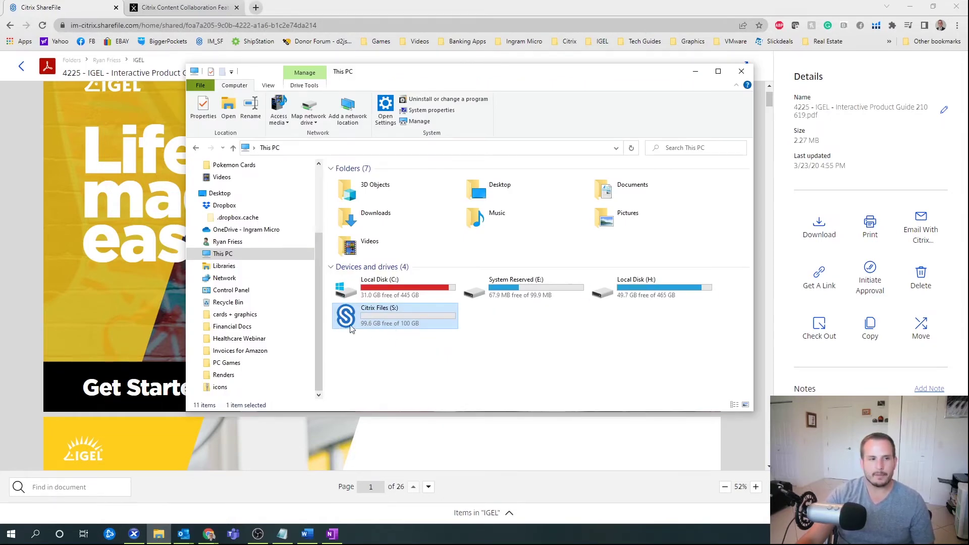
double_click(395, 314)
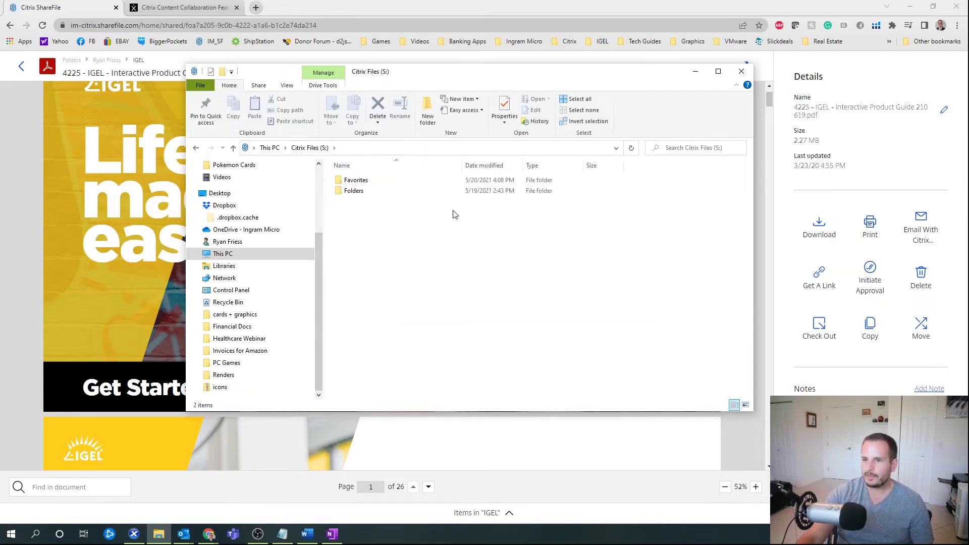
double_click(367, 195)
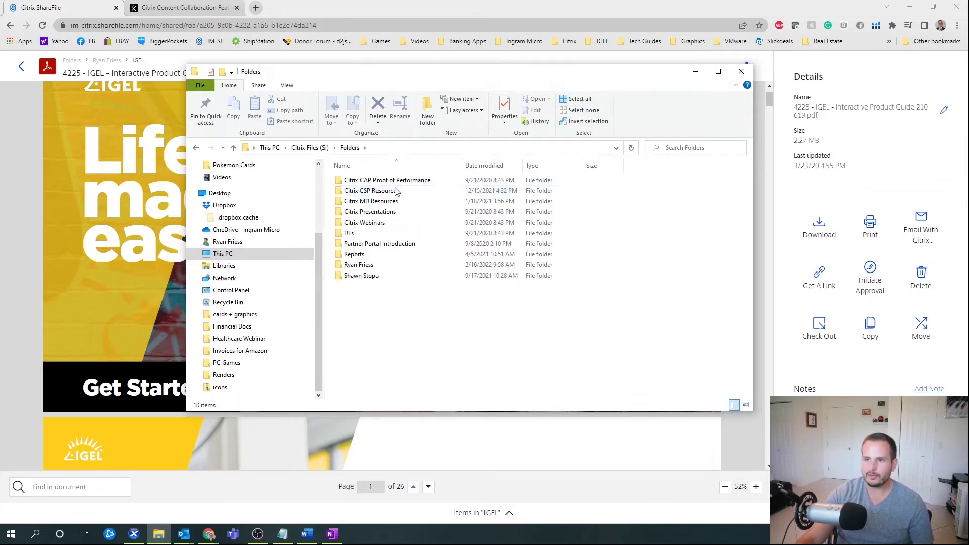
double_click(377, 265)
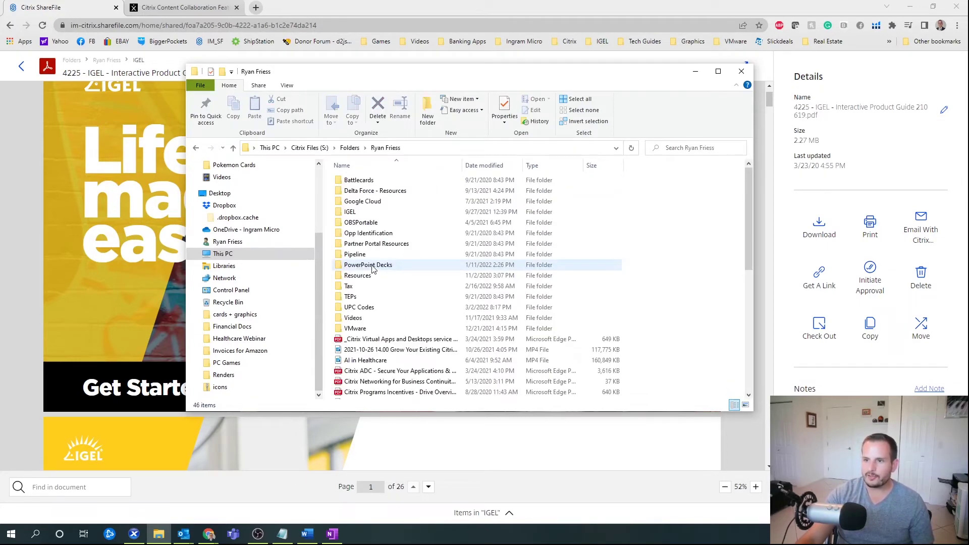
double_click(366, 212)
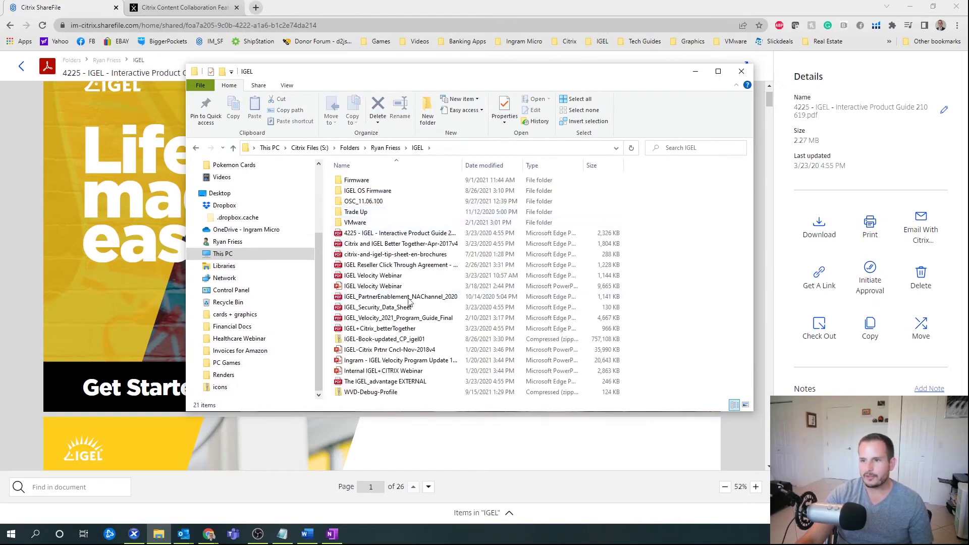
left_click(418, 328)
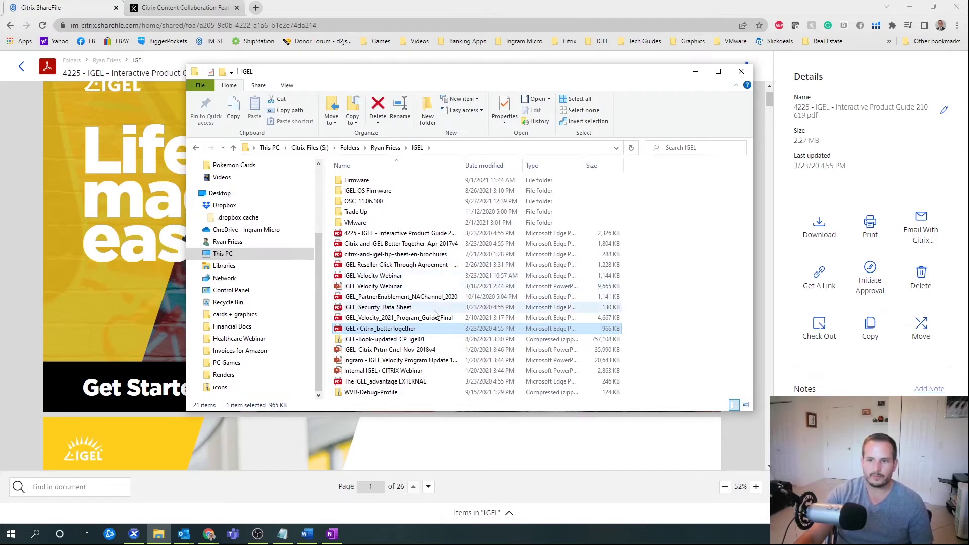
double_click(369, 328)
Create a share link for IGEL+Citrix_betterTogether.pdf from its right-click menu
right_click(371, 329)
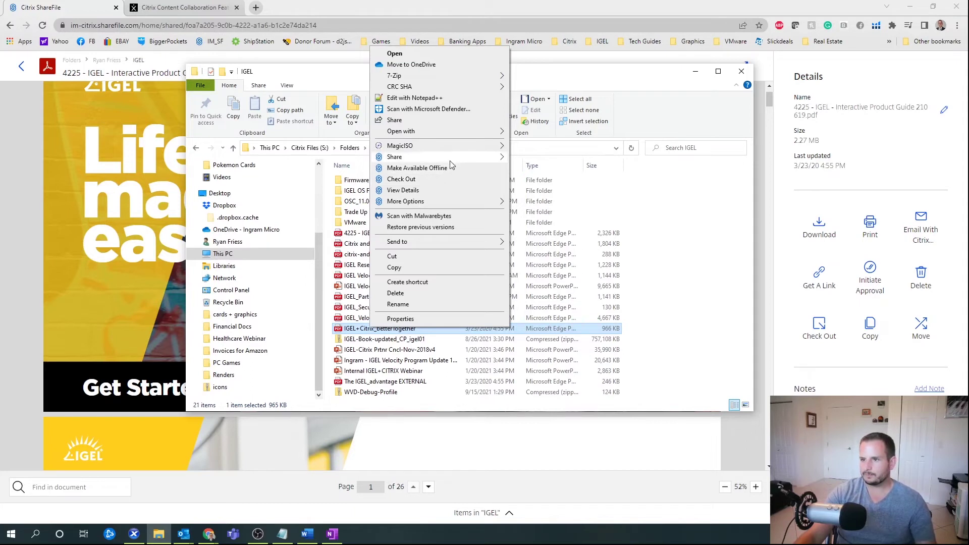
mouse_move(461, 161)
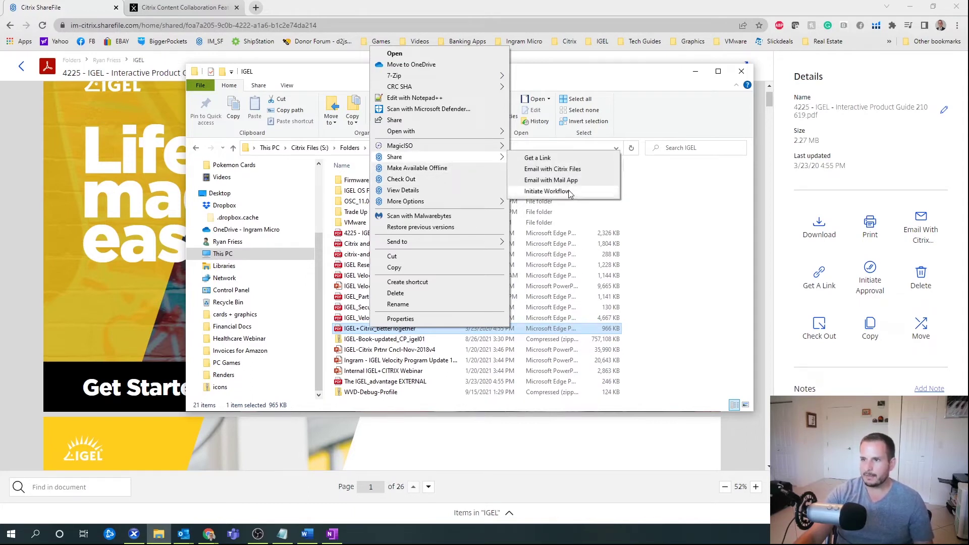
left_click(543, 162)
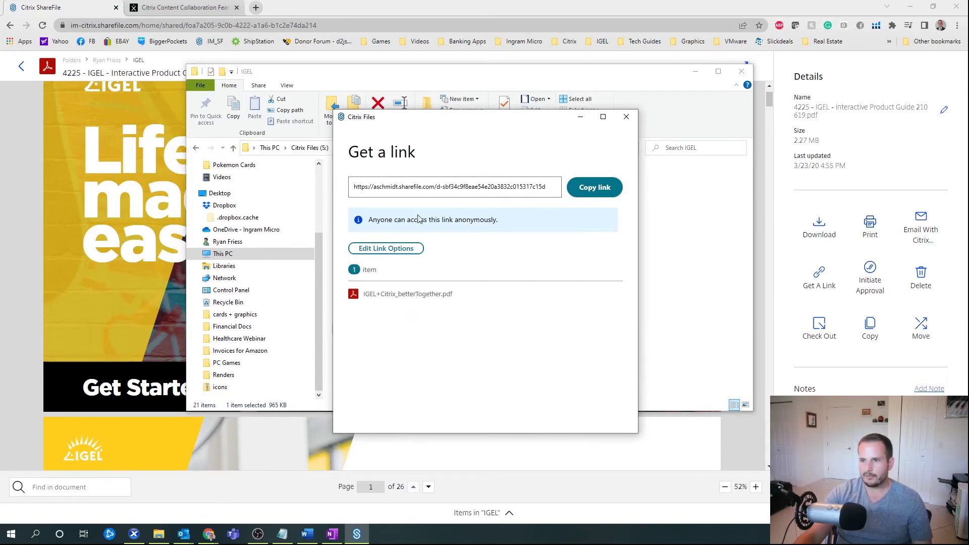
Leave the link options unchanged and close the link window and PDF preview
left_click(401, 249)
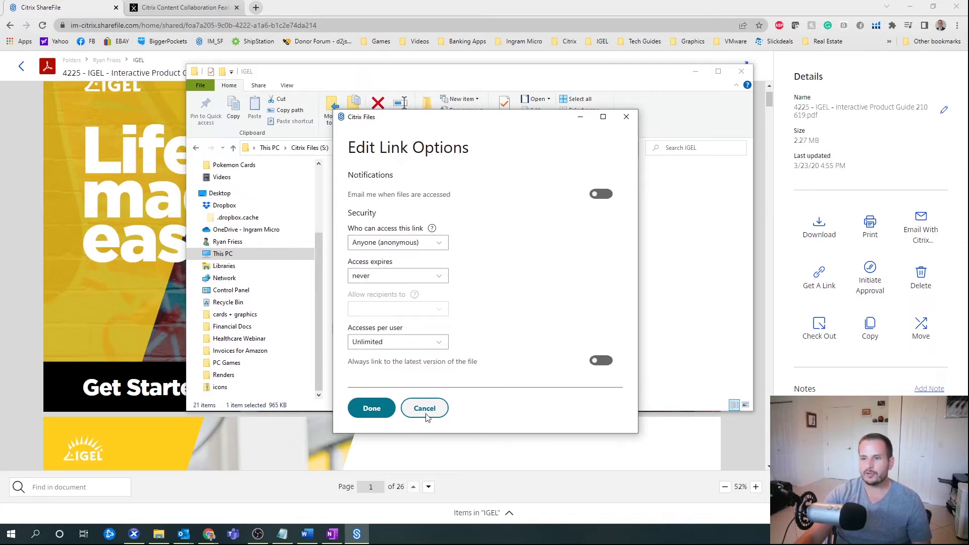
left_click(425, 409)
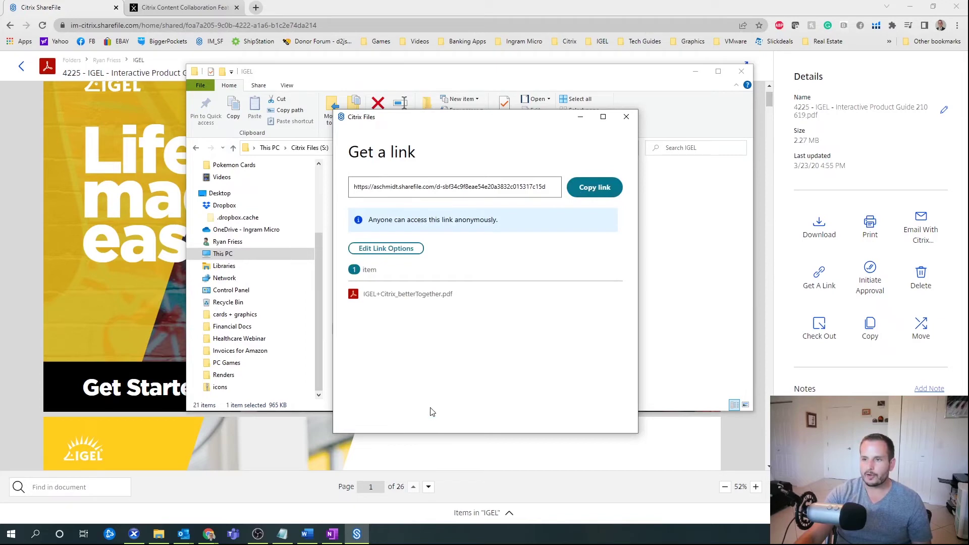
left_click(627, 116)
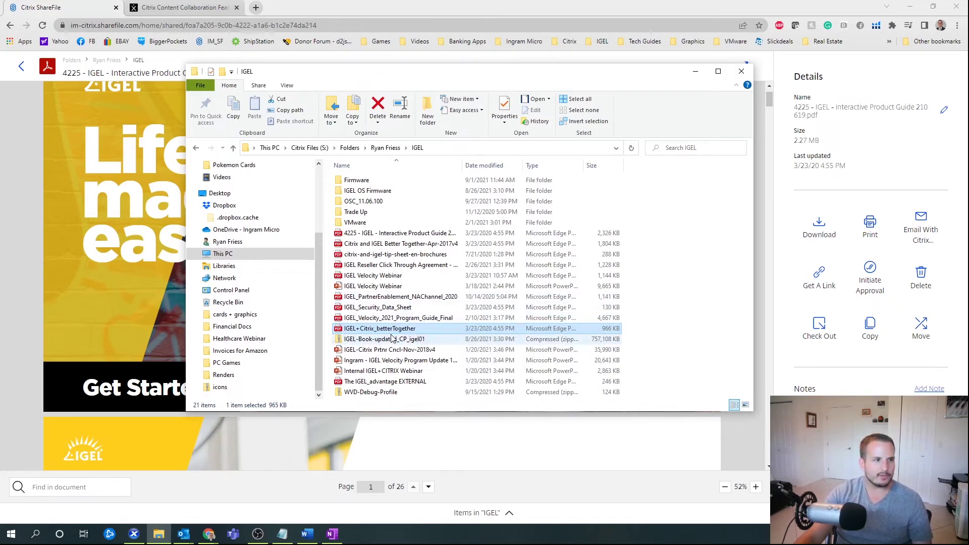
left_click(20, 74)
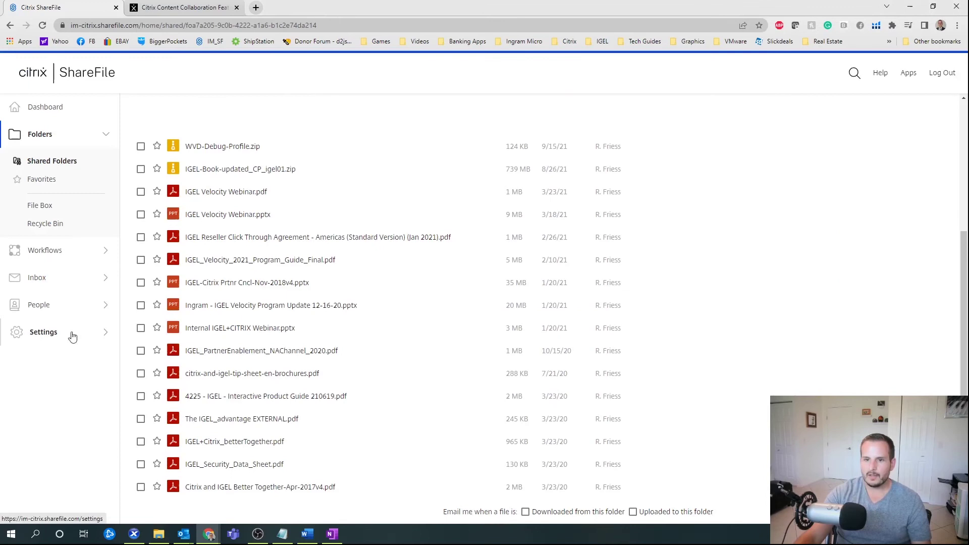
From People > Browse Clients, start a new client and bring up its Assign Folders choices
left_click(56, 313)
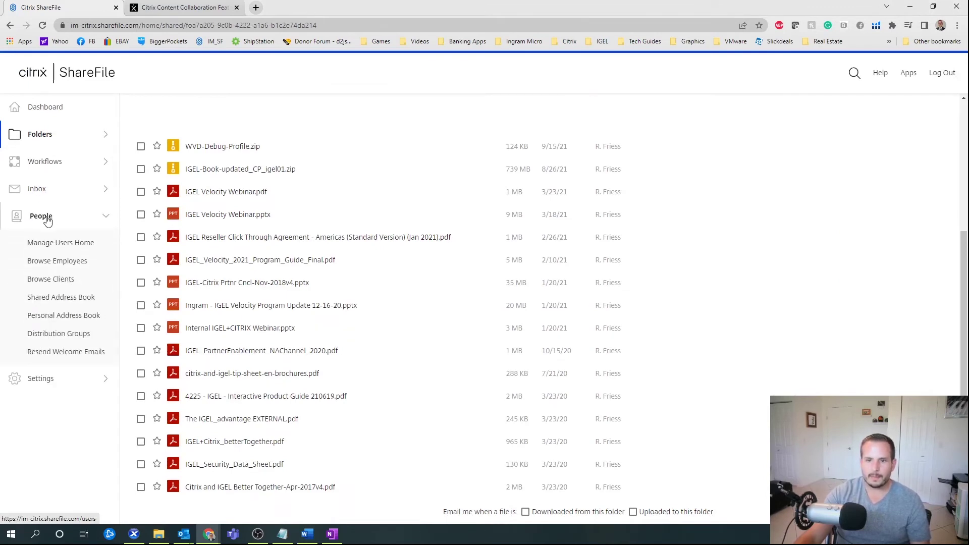
left_click(66, 286)
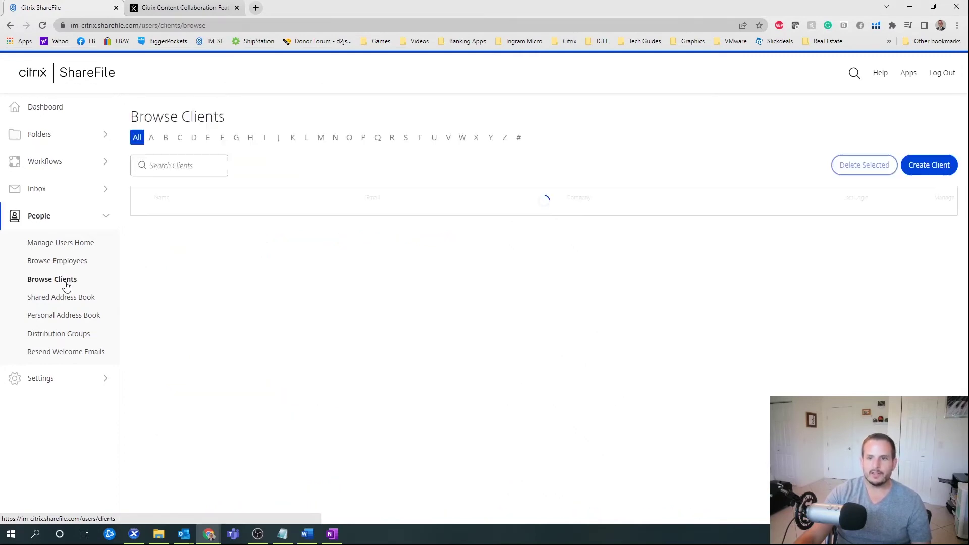
left_click(921, 165)
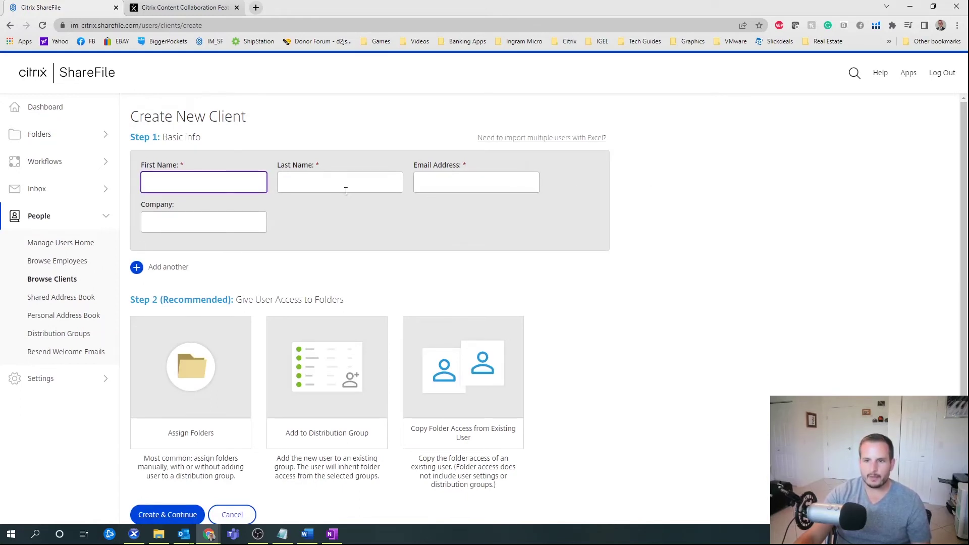
left_click(241, 379)
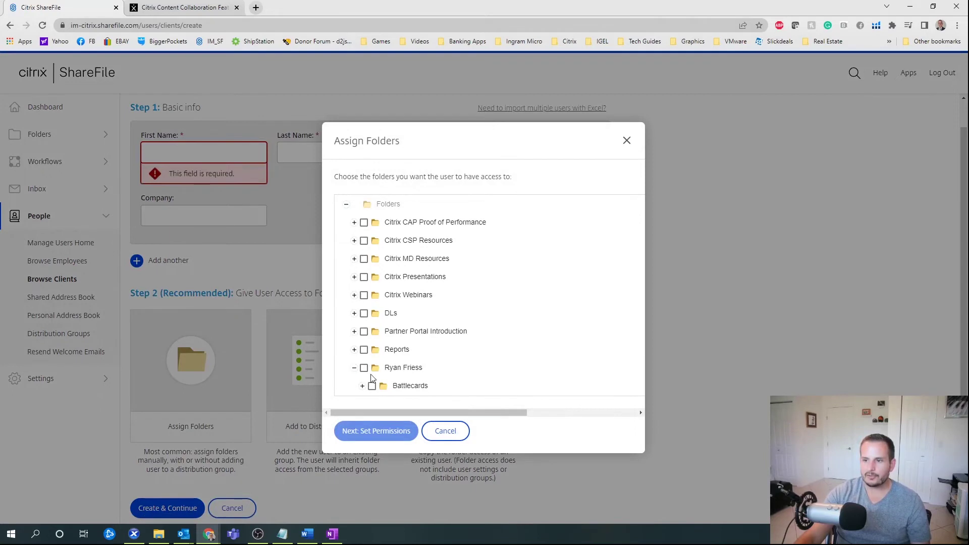
Tick the Battlecards folder, then untick Download on the permissions page
scroll(363, 371, "down", 1)
left_click(372, 337)
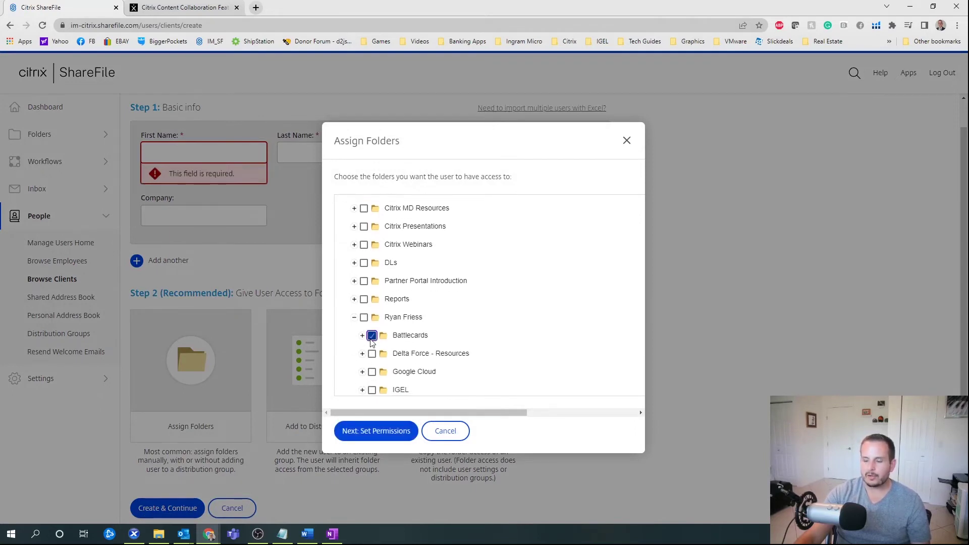
left_click(376, 432)
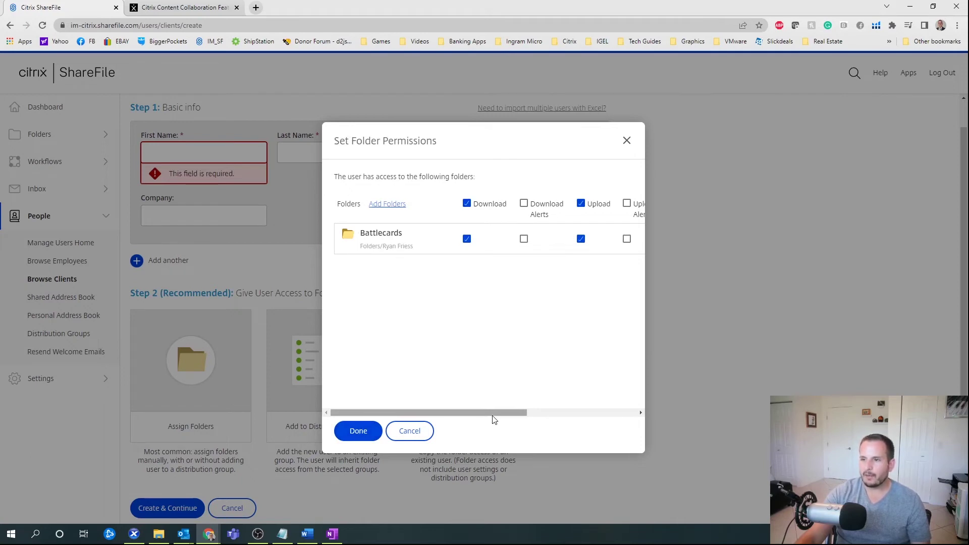
left_click_drag(493, 415, 530, 417)
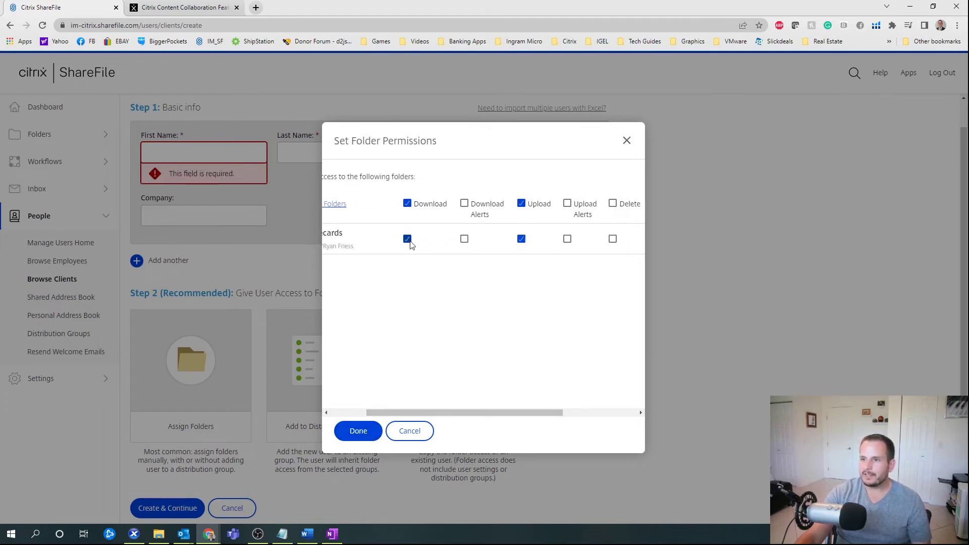
left_click(407, 240)
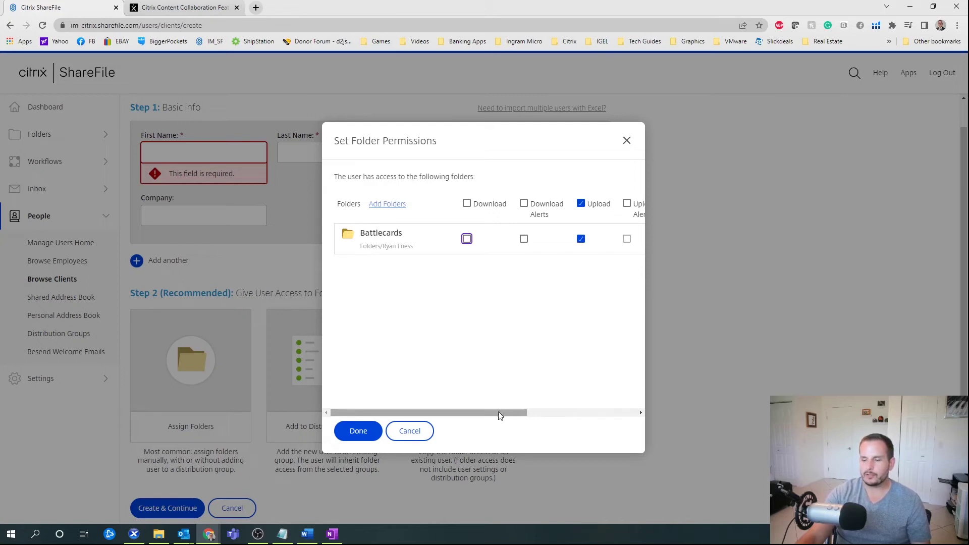
Bring the Outlook draft message back to the front
left_click_drag(499, 412, 537, 413)
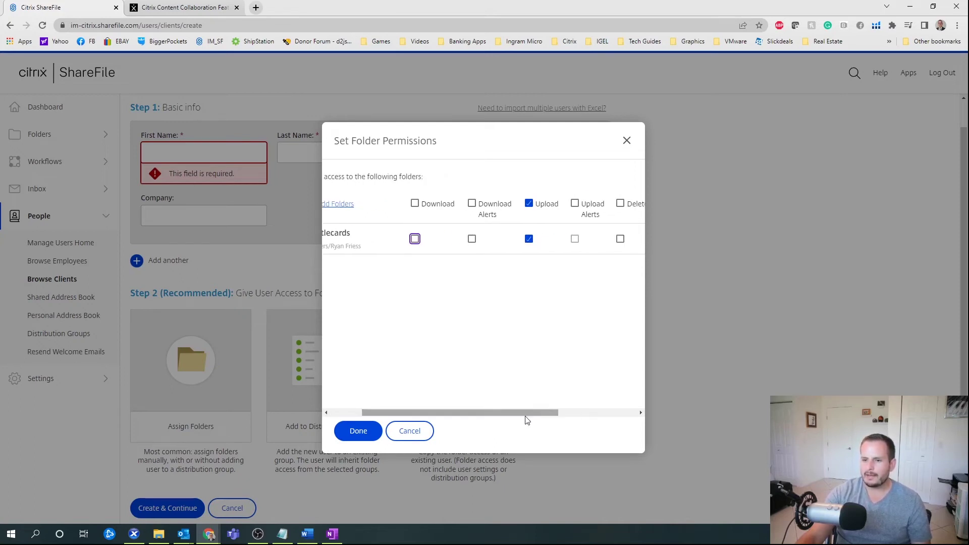
mouse_move(184, 534)
left_click(222, 502)
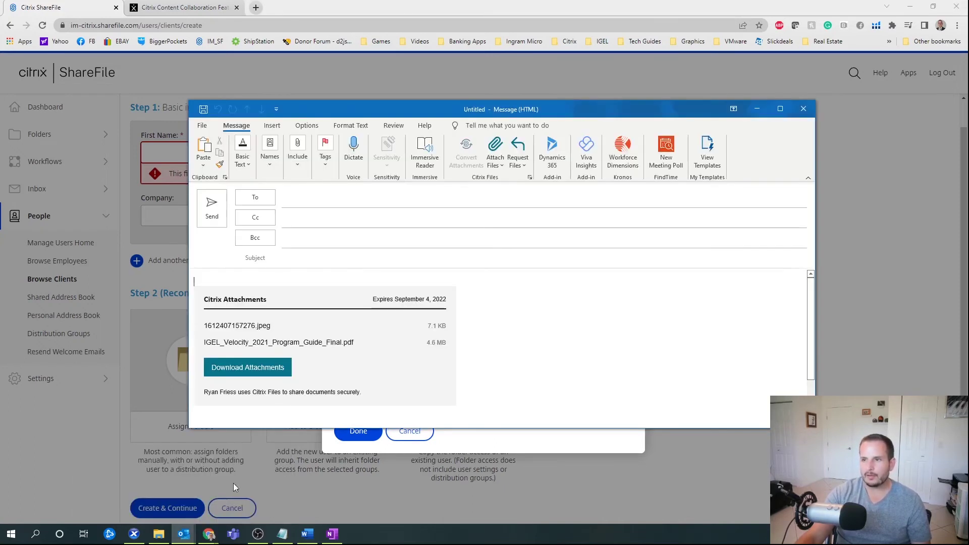
Insert a Request Files upload link into the draft and test it, autofilling the requester form
left_click(520, 157)
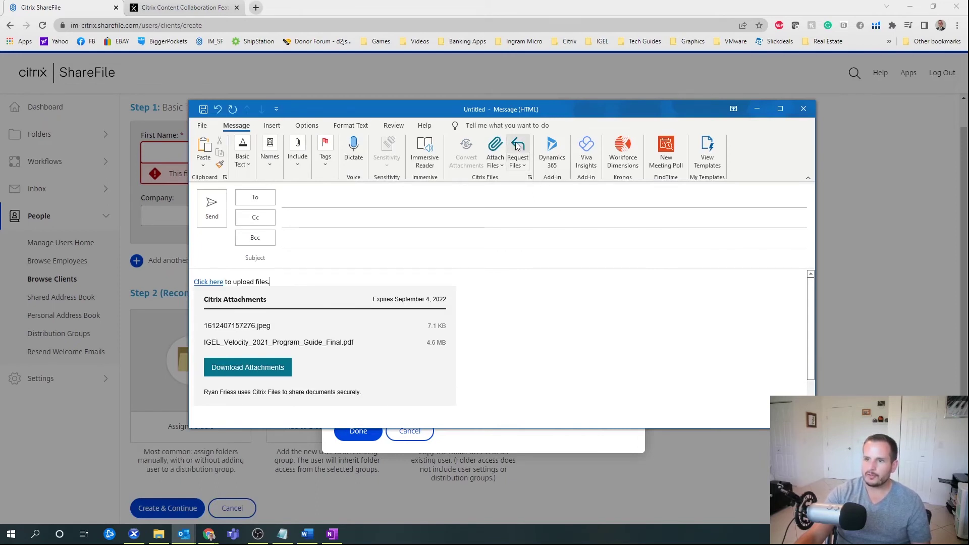
left_click(217, 282, "ctrl")
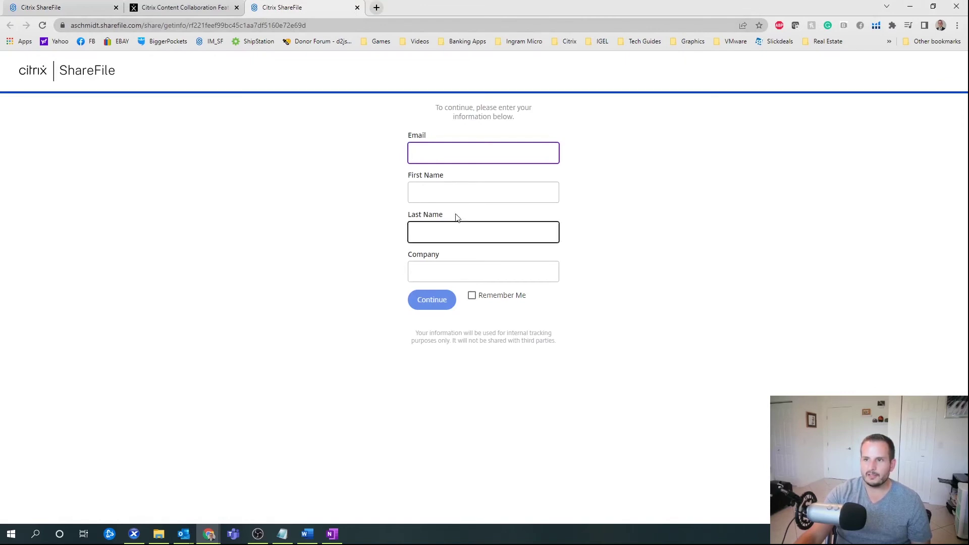
left_click(448, 152)
left_click(448, 181)
left_click(446, 303)
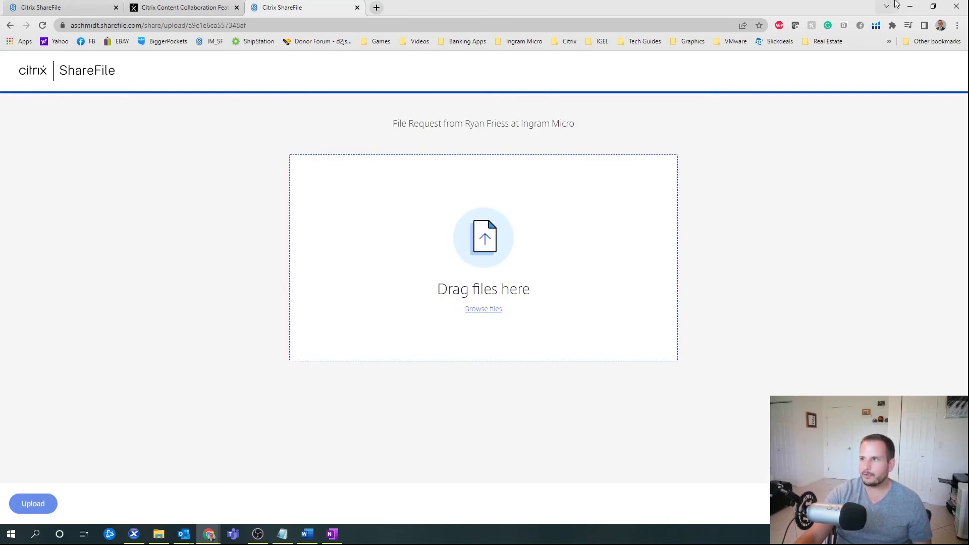
Return to the ShareFile tab with the Set Folder Permissions dialog
left_click(910, 6)
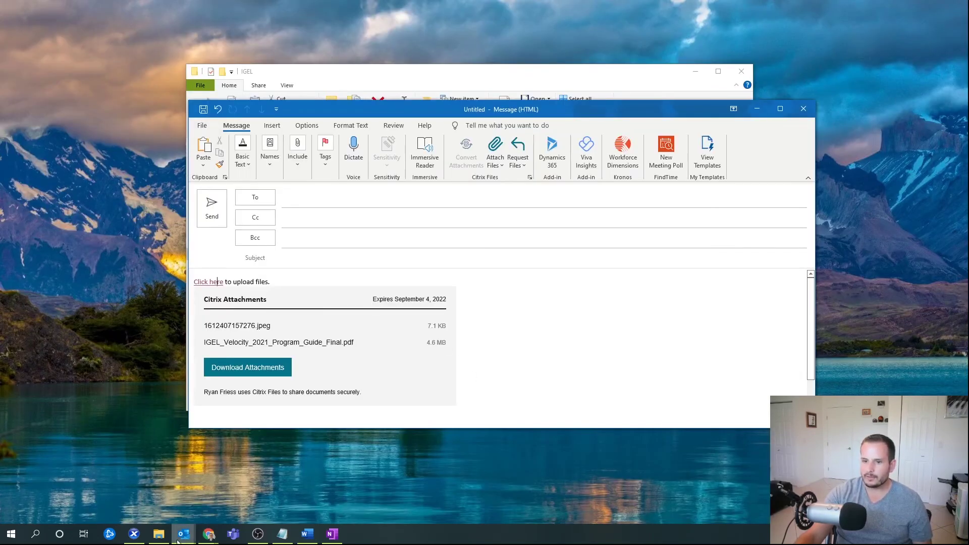
mouse_move(209, 539)
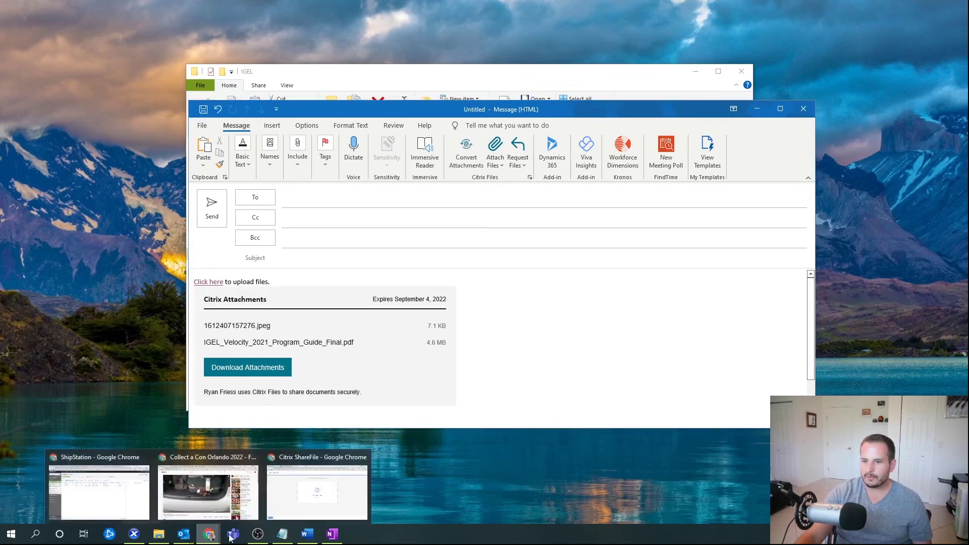
left_click(318, 488)
left_click(56, 8)
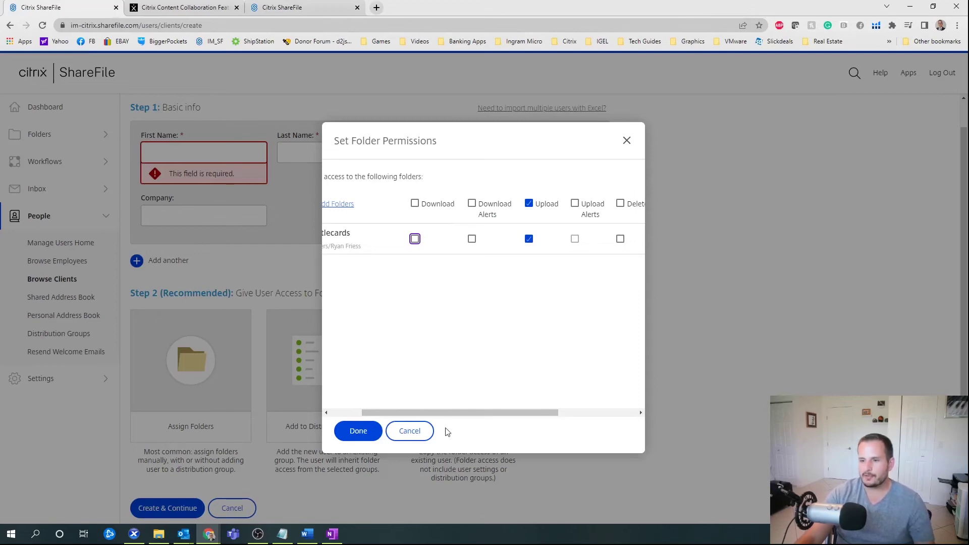
Cancel the Set Folder Permissions dialog, returning to the blank Create New Client form
left_click(419, 432)
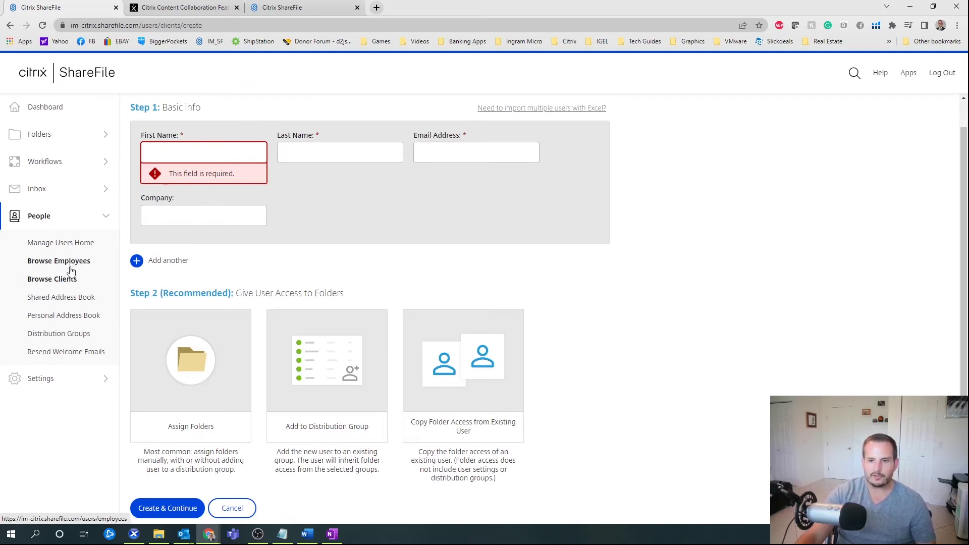
Browse Personal Settings, Advanced Connections and My Apps & Devices, then open Admin Settings
right_click(103, 378)
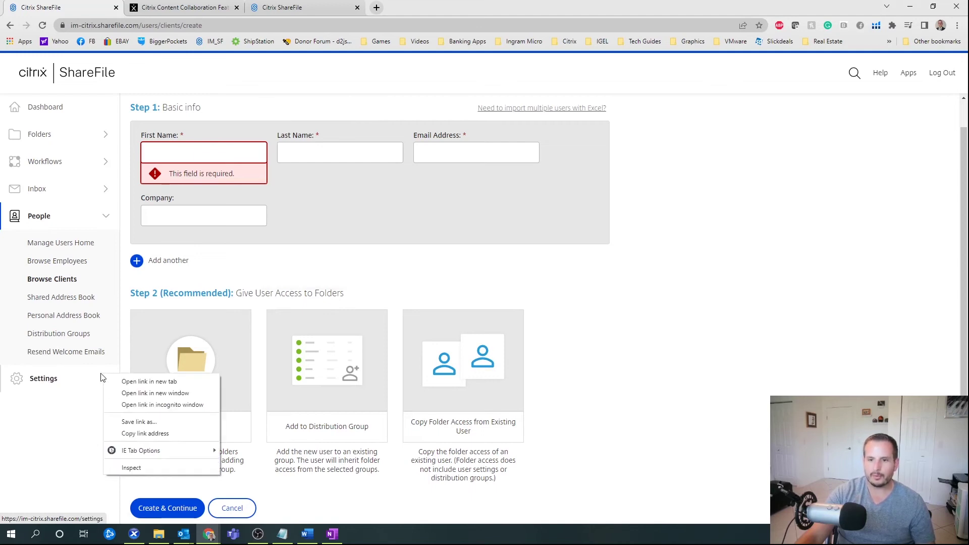
left_click(97, 376)
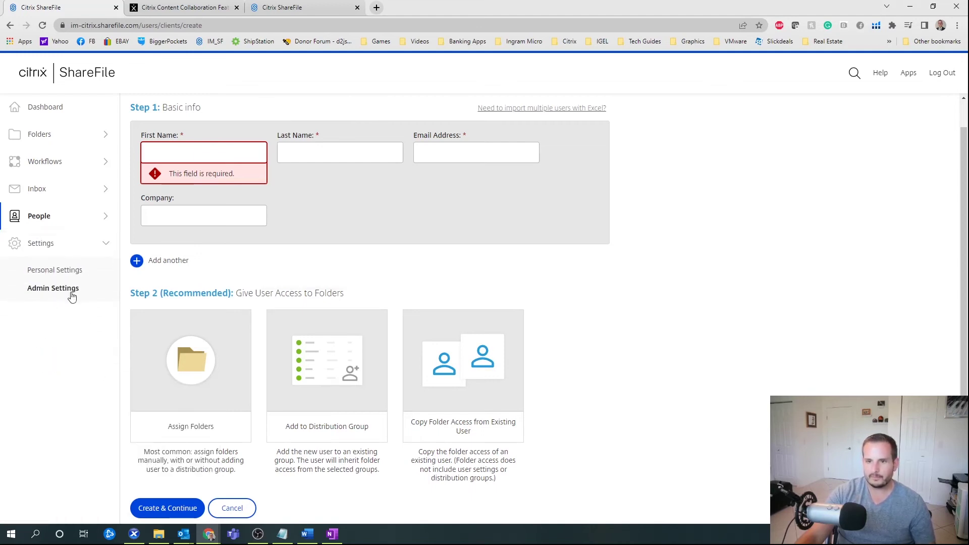
left_click(51, 271)
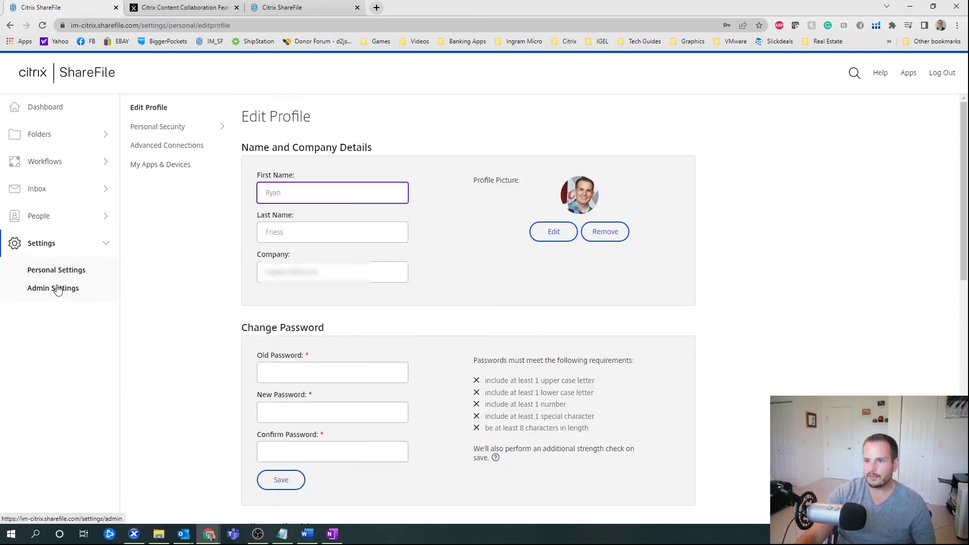
left_click(184, 148)
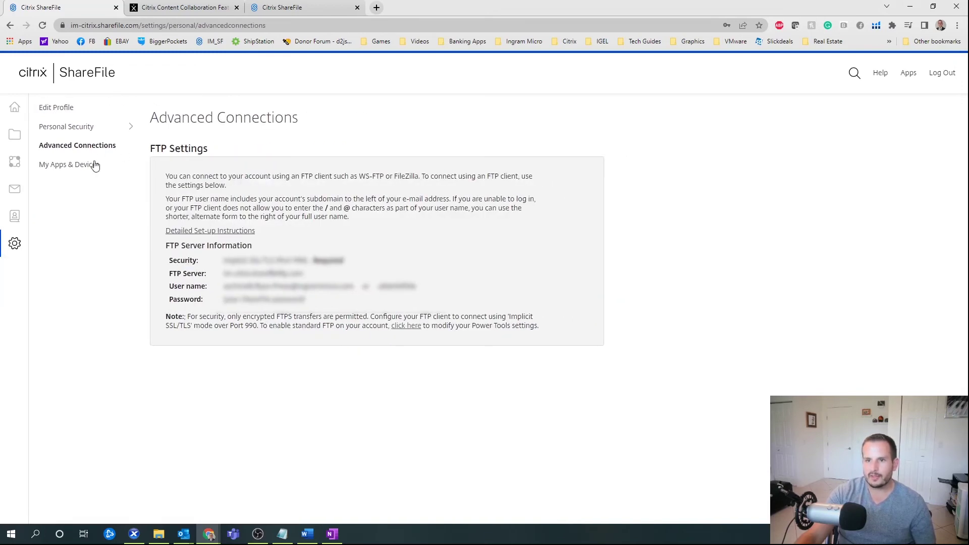
left_click(95, 163)
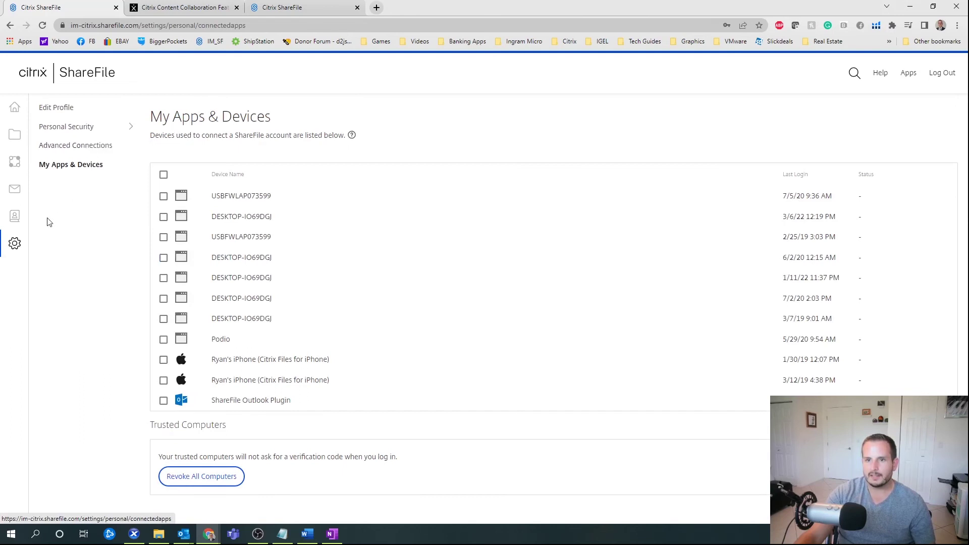
mouse_move(17, 244)
left_click(68, 295)
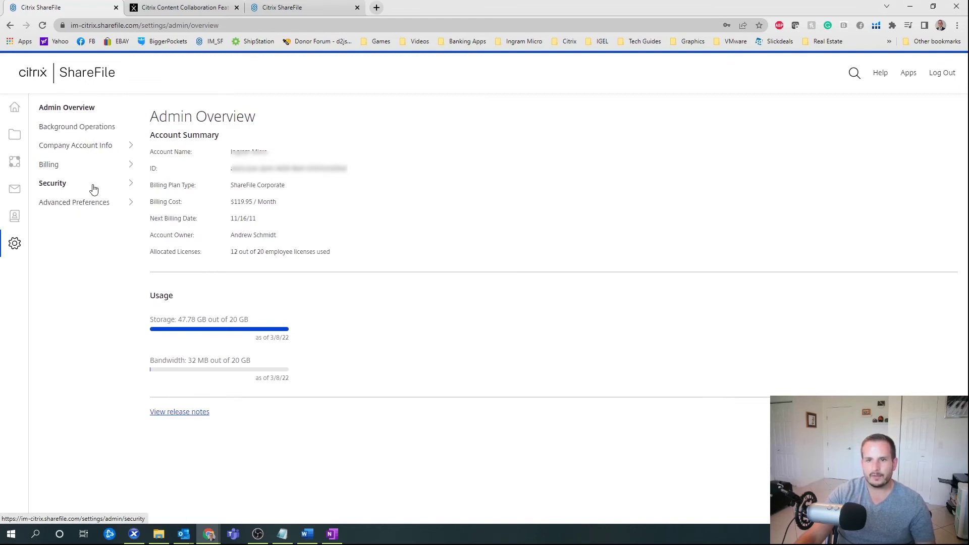
Open the Edit Company Branding page under Company Account Info and scroll through it
left_click(100, 147)
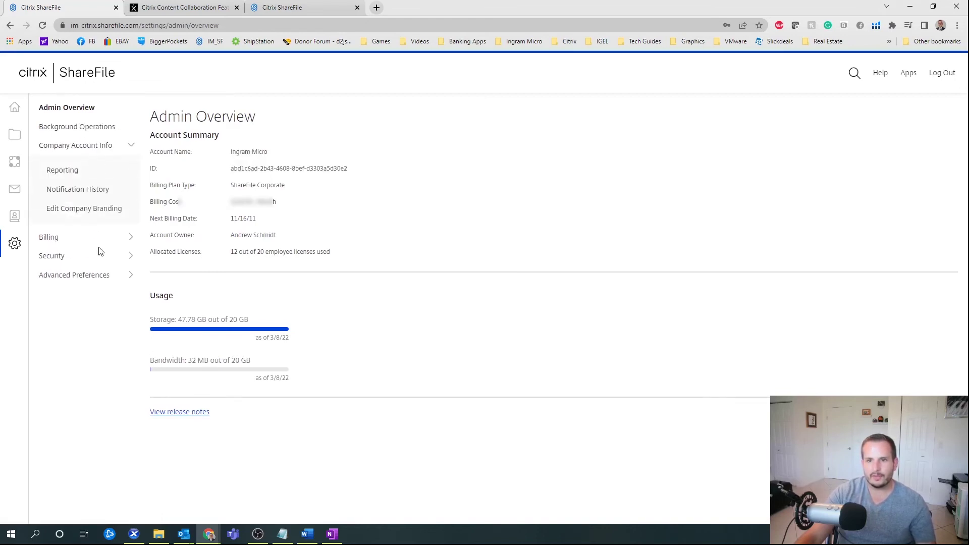
left_click(99, 210)
scroll(320, 195, "down", 4)
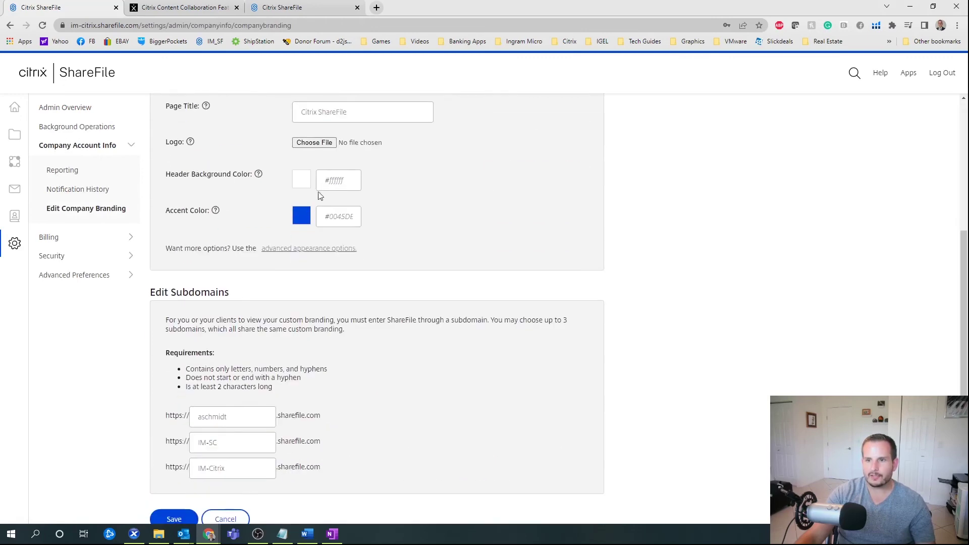
scroll(298, 190, "up", 2)
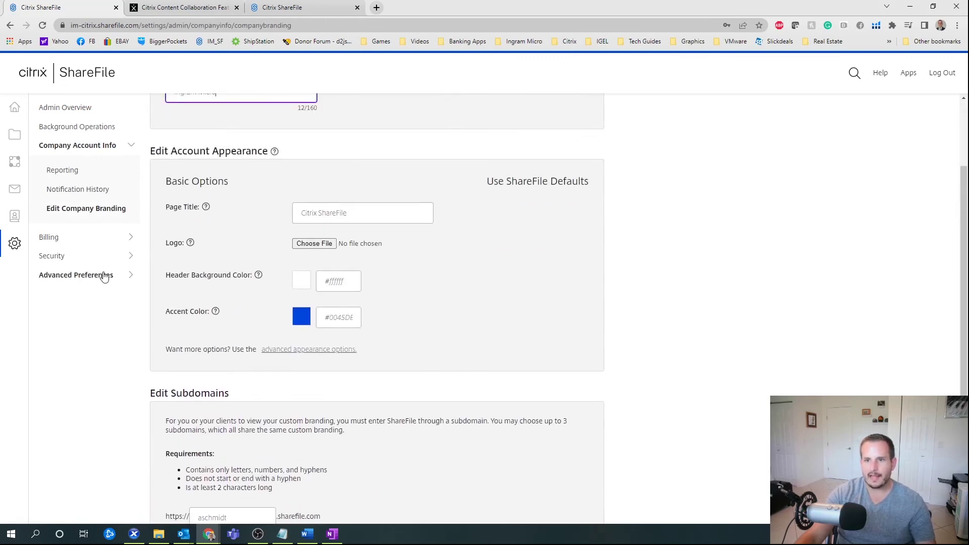
Open Security > Login & Security Policy and scroll down to the authentication settings
left_click(87, 237)
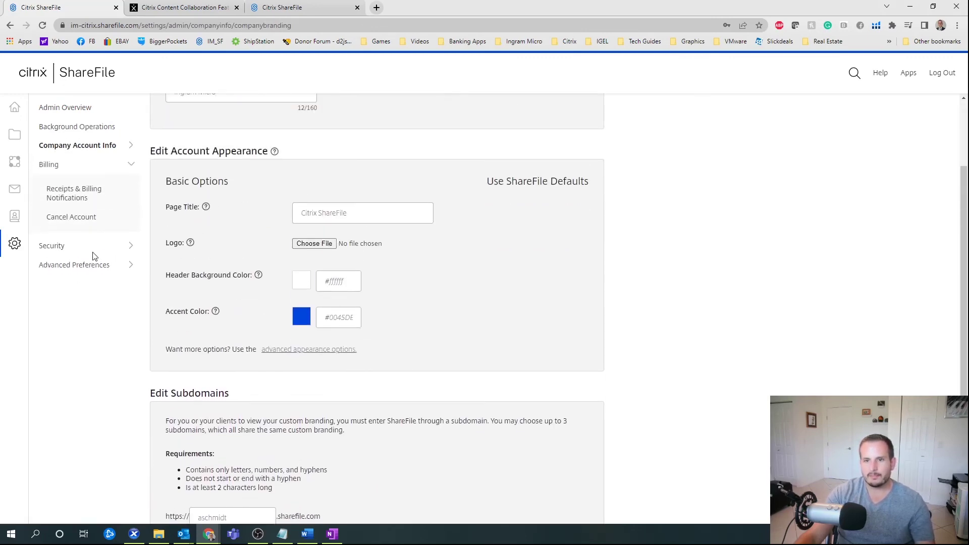
left_click(86, 248)
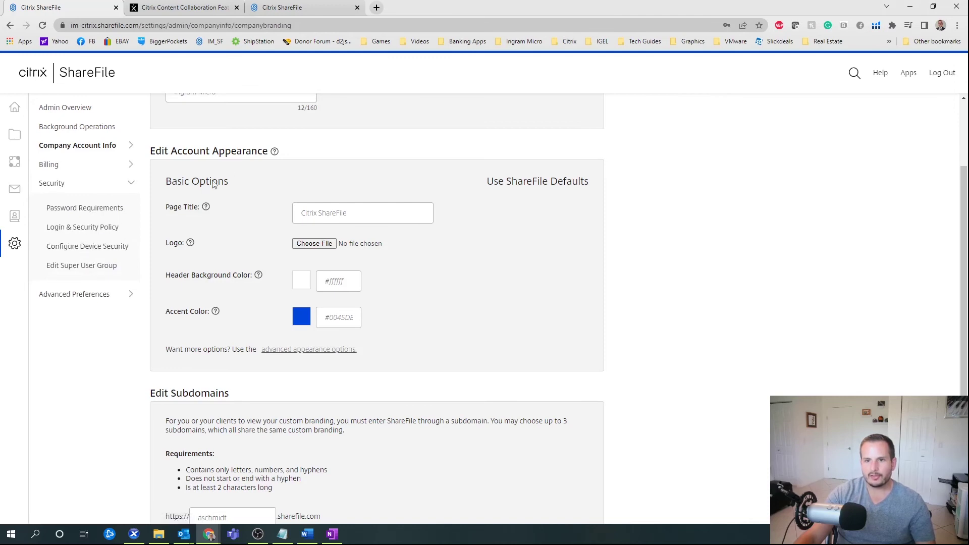
left_click(110, 232)
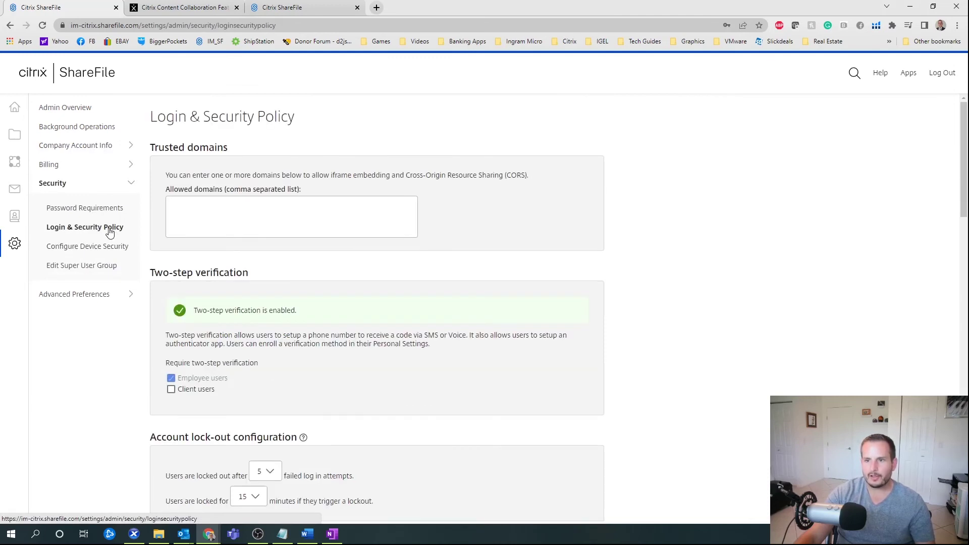
scroll(273, 281, "down", 2)
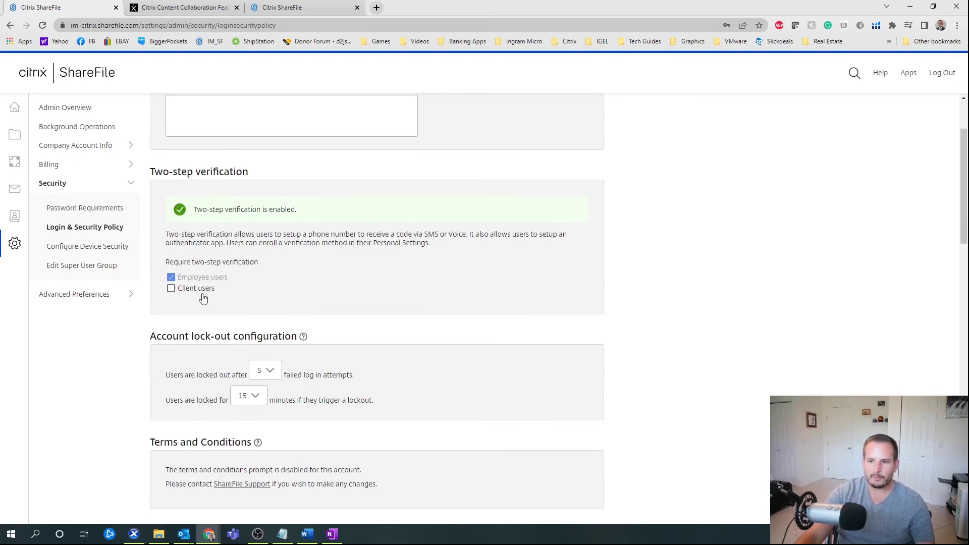
scroll(313, 277, "down", 3)
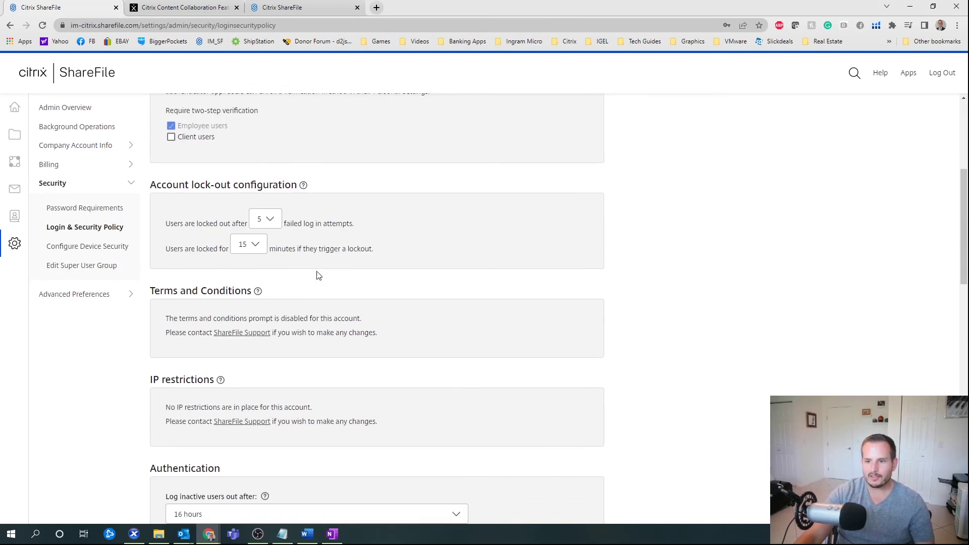
scroll(319, 276, "down", 3)
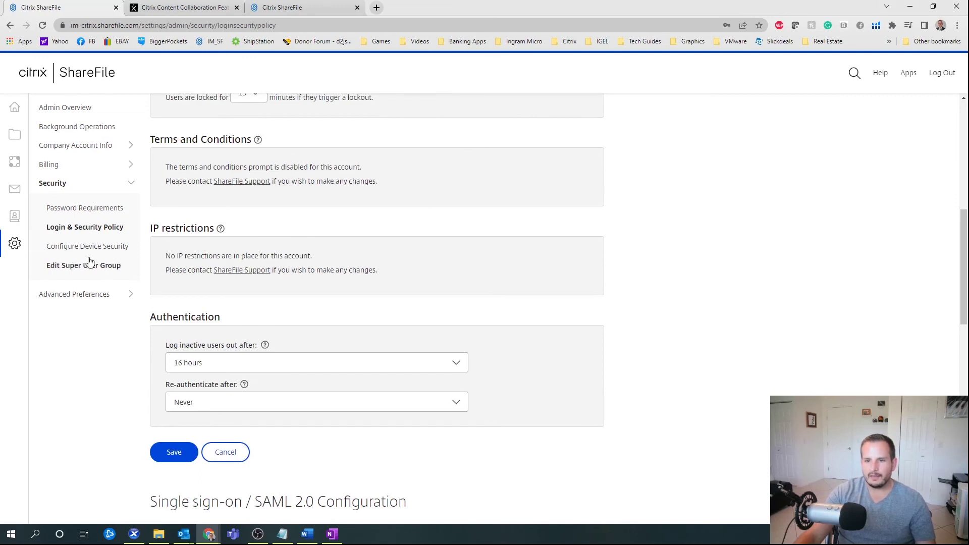
left_click(117, 299)
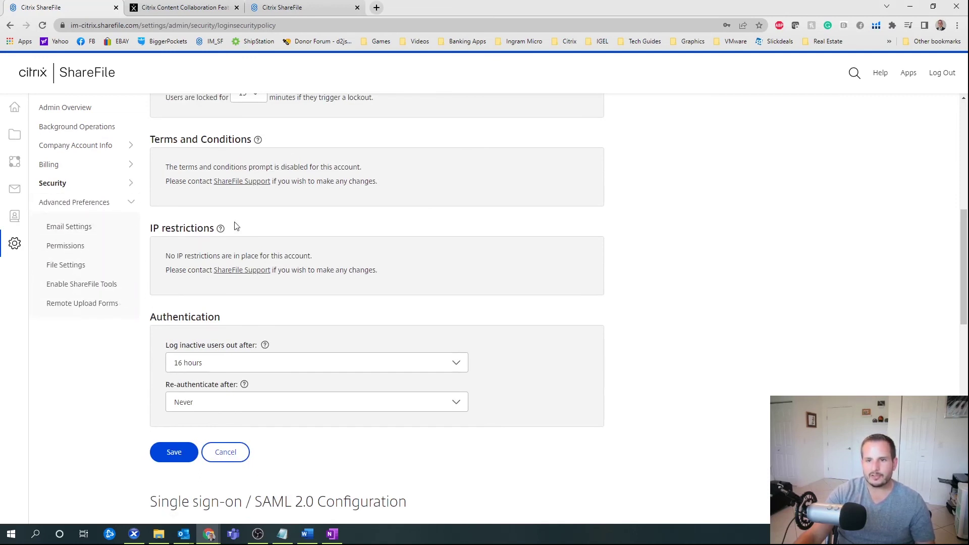
Expand Workflows and glance at the file request upload tab before returning
mouse_move(16, 197)
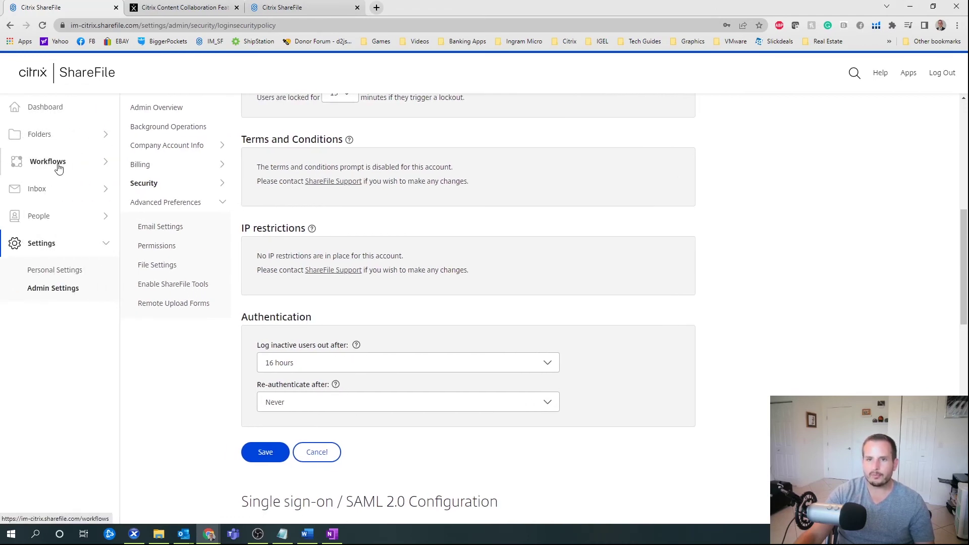
left_click(59, 170)
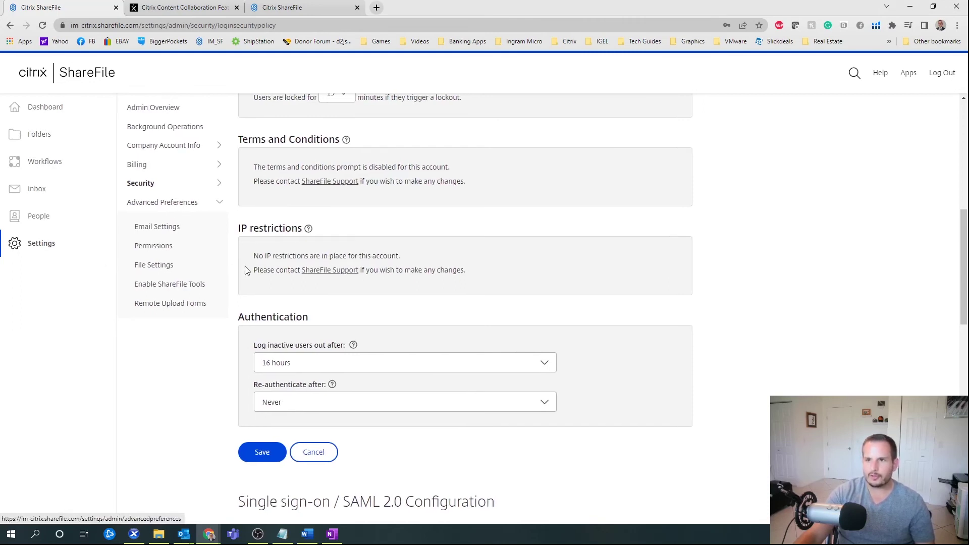
left_click(292, 5)
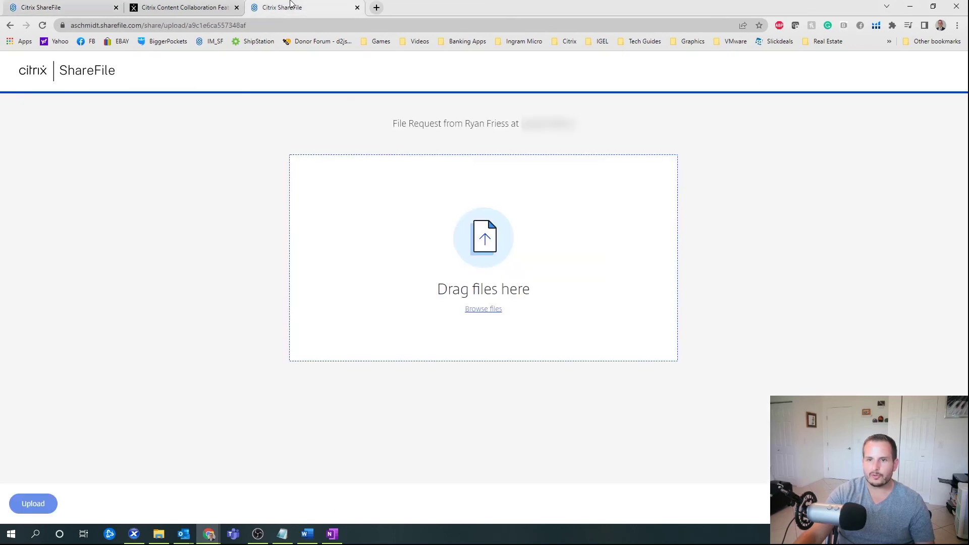
left_click(61, 7)
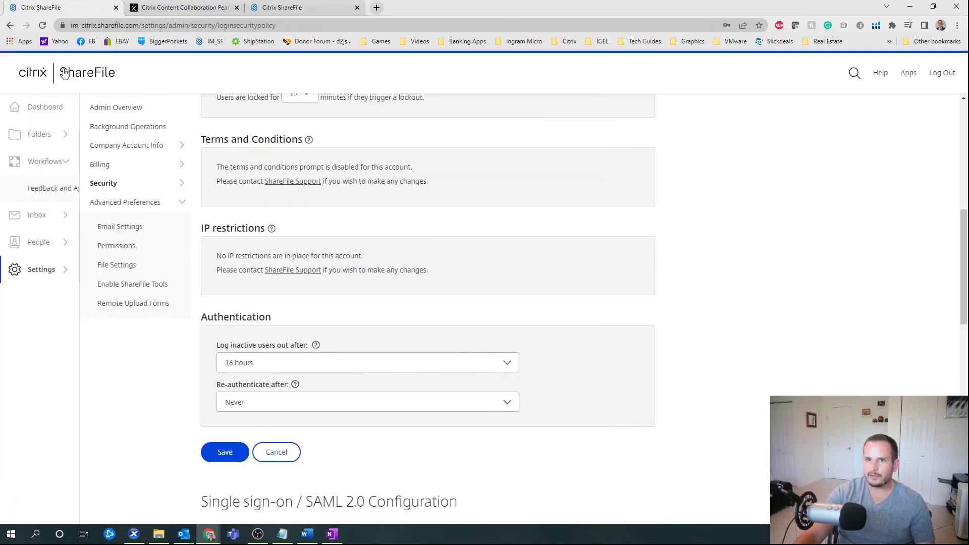
Browse Folders > Shared Folders, then switch to the file request upload tab
left_click(49, 141)
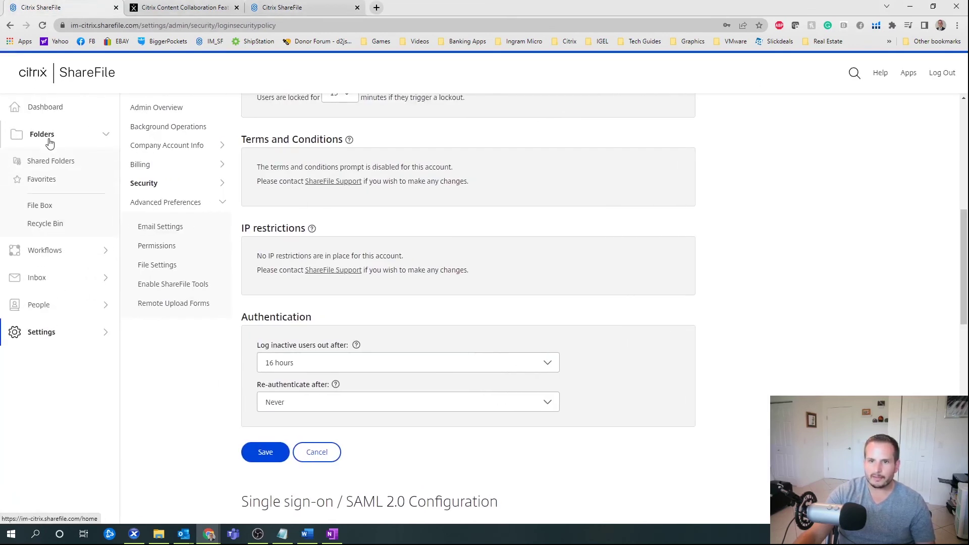
left_click(55, 167)
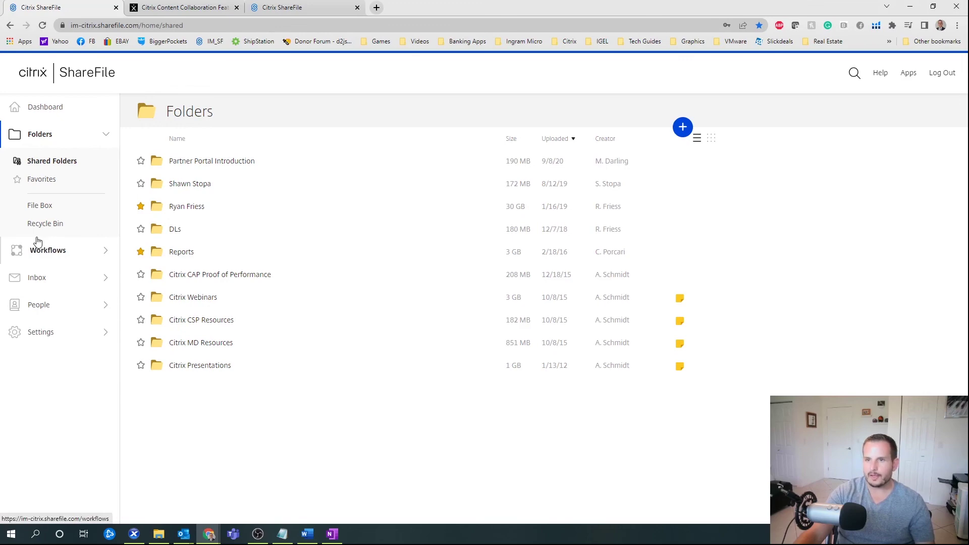
left_click(323, 6)
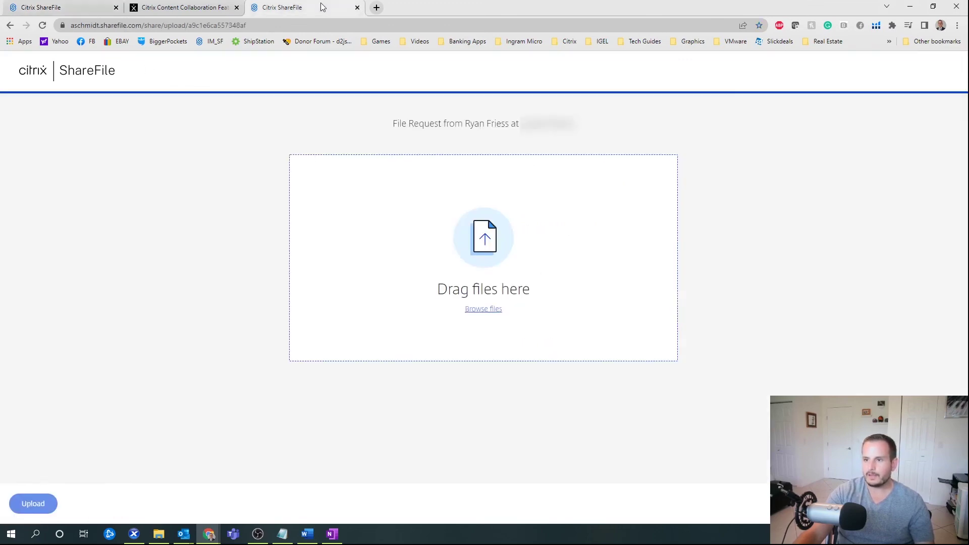
Open Request a demo from the feature matrix tab and dismiss the student prompt
left_click(186, 6)
scroll(688, 325, "down", 5)
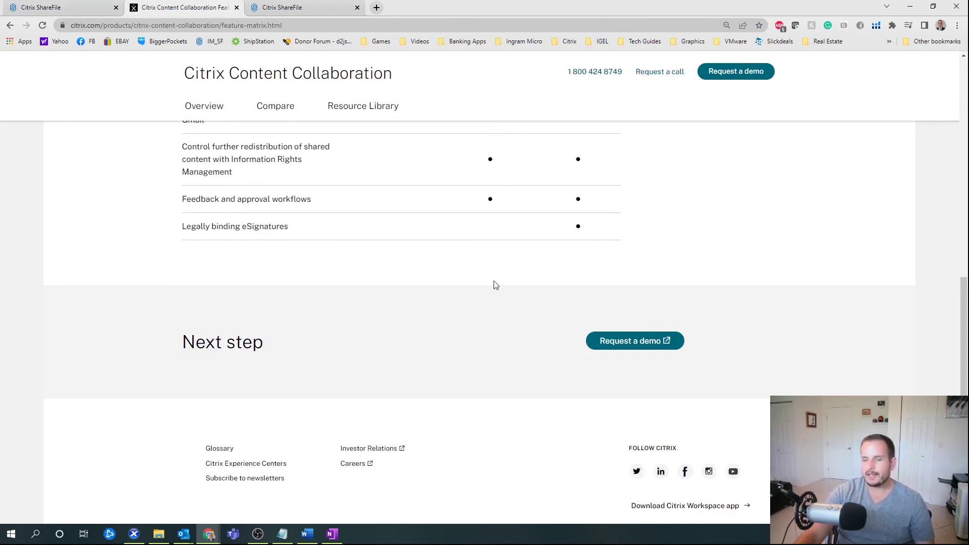
left_click(601, 341)
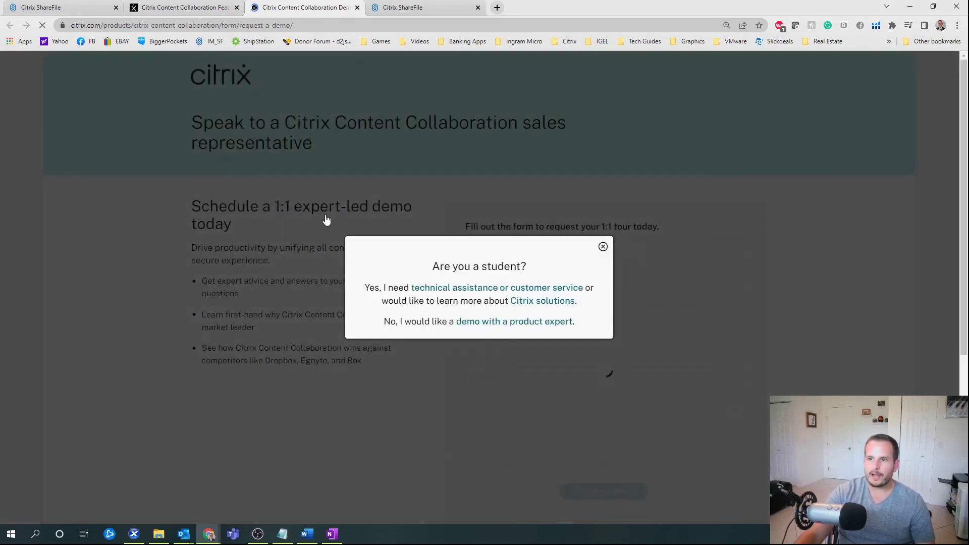
left_click(604, 246)
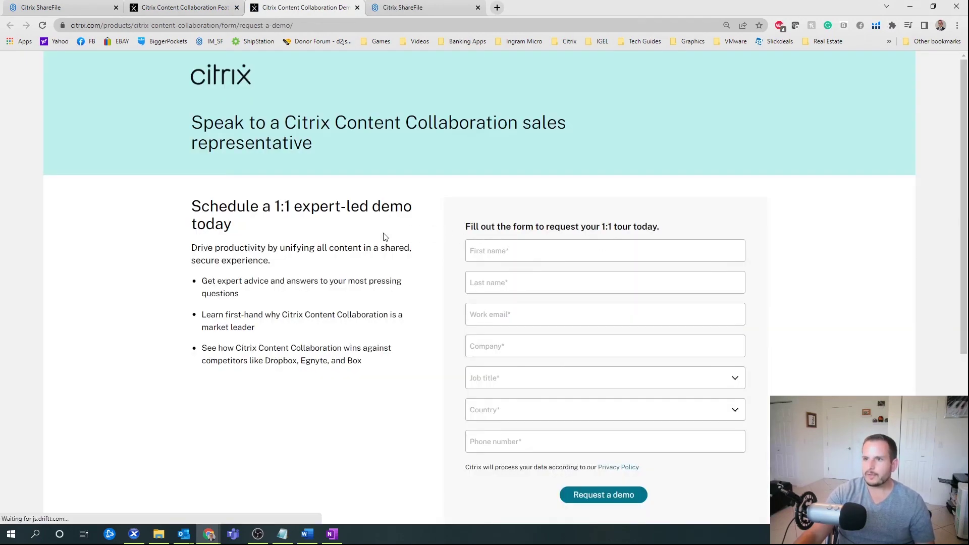
left_click(233, 25)
Load sharefile.com, open Try Free, and review the Free 30 Day Trial plan details
type("sharefile.com")
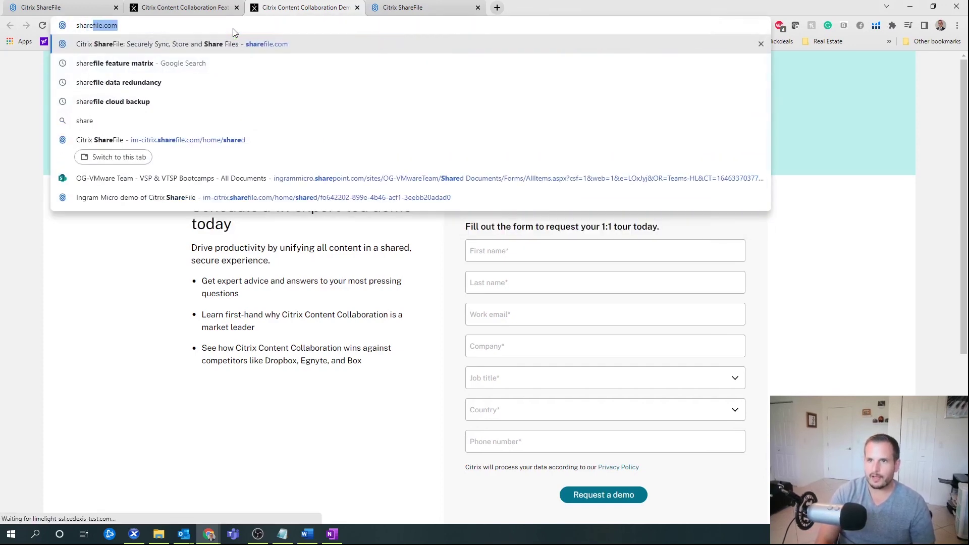
key("Return")
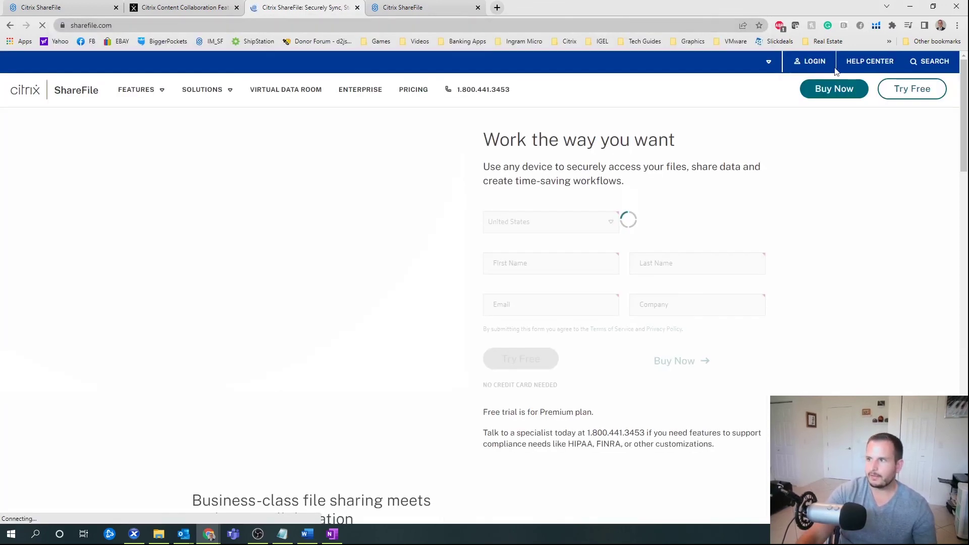
left_click(910, 95)
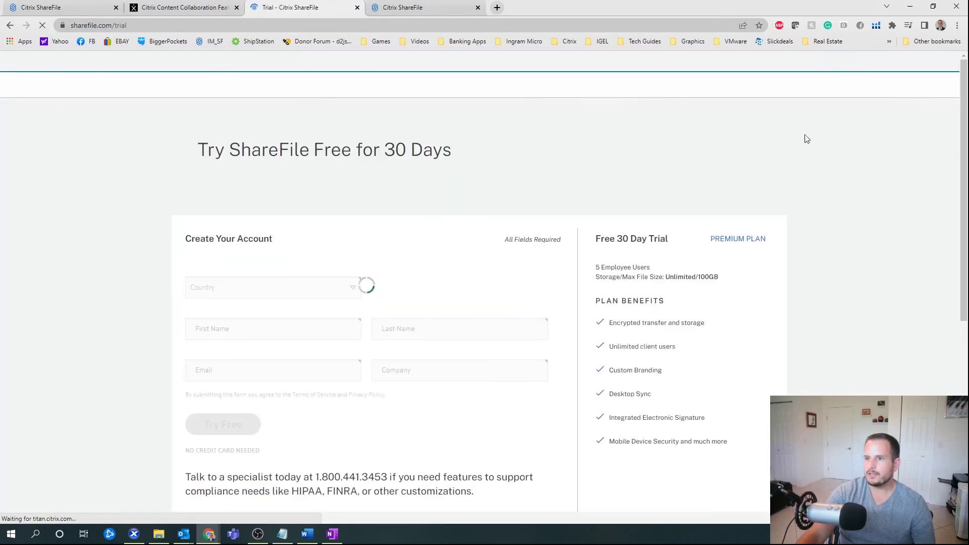
scroll(714, 171, "down", 2)
left_click_drag(594, 151, 651, 179)
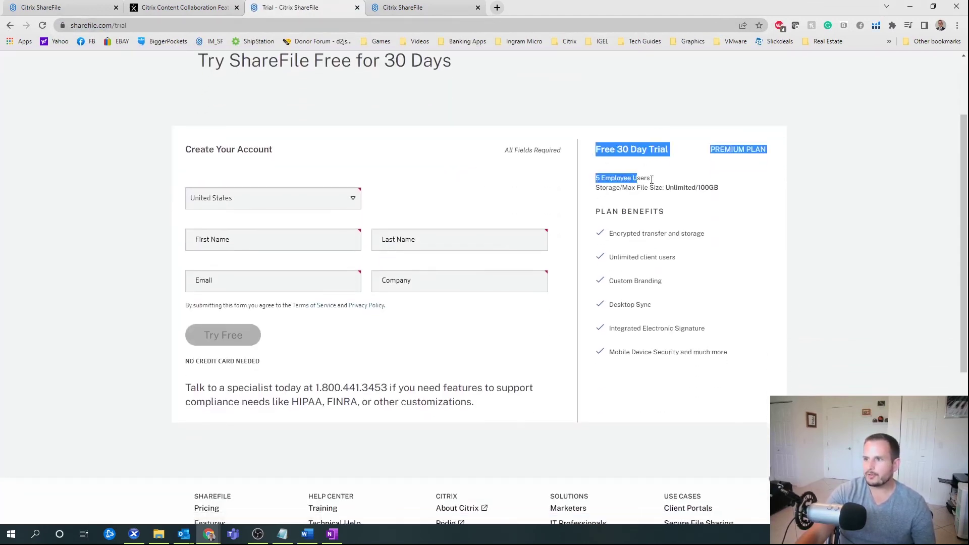
left_click(695, 185)
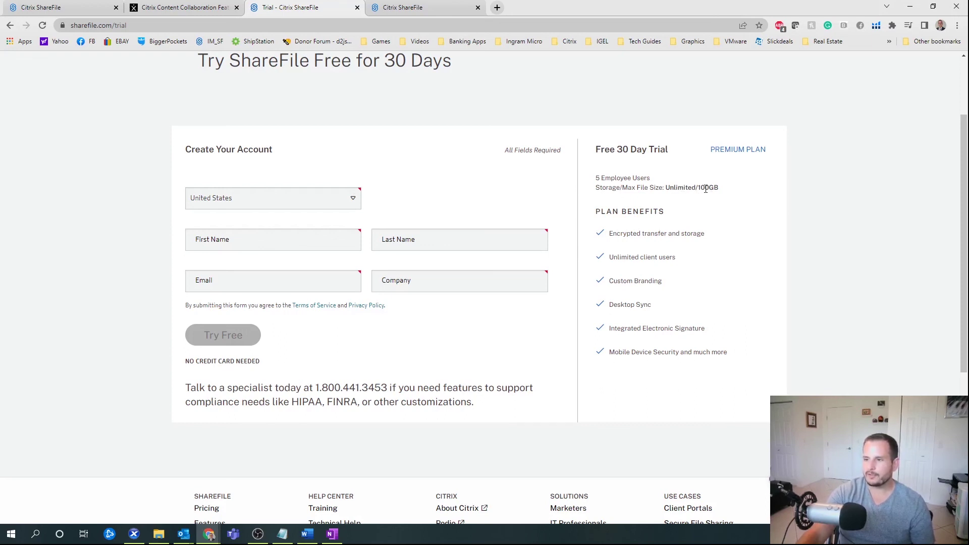
scroll(690, 239, "up", 1)
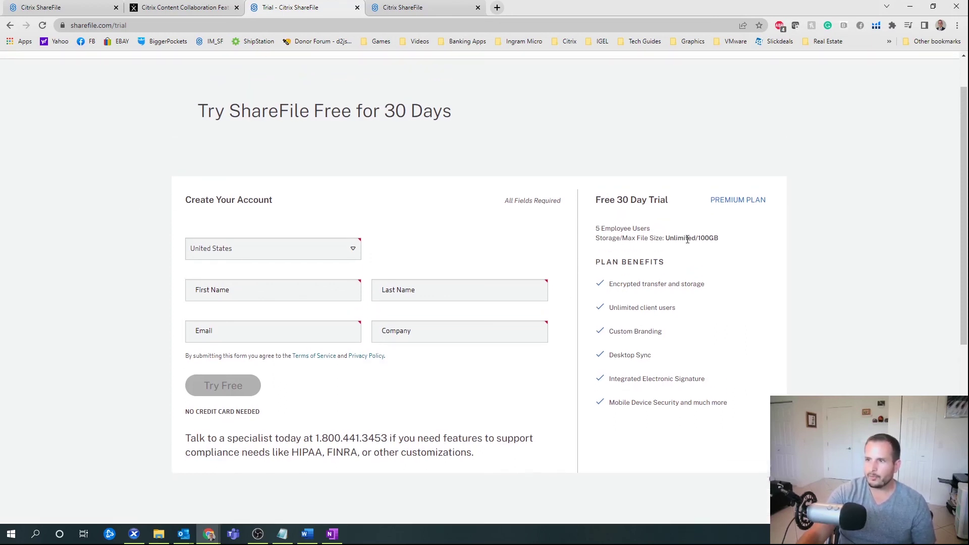